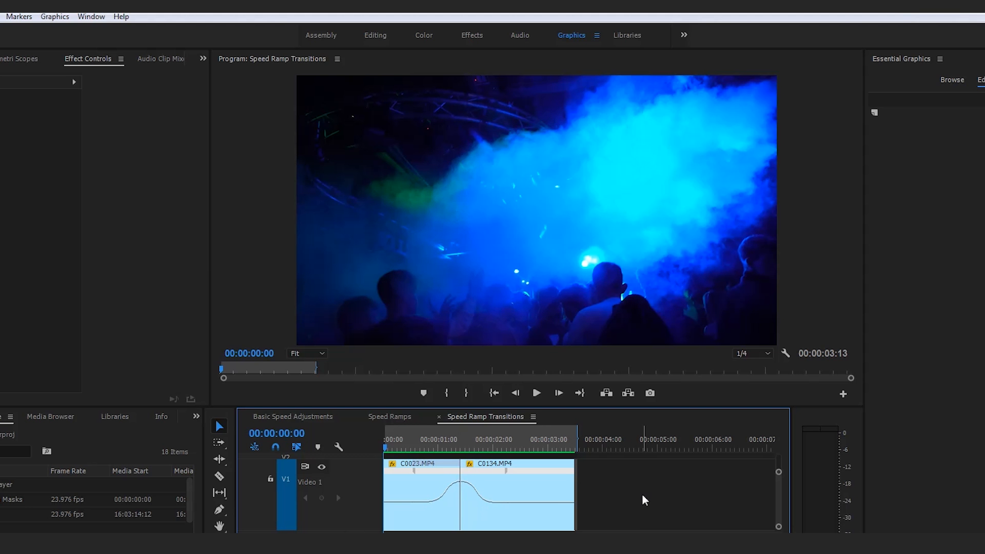
Play back the finished speed ramp transition between C0023.MP4 and C0134.MP4
{"action": "key", "text": "space"}
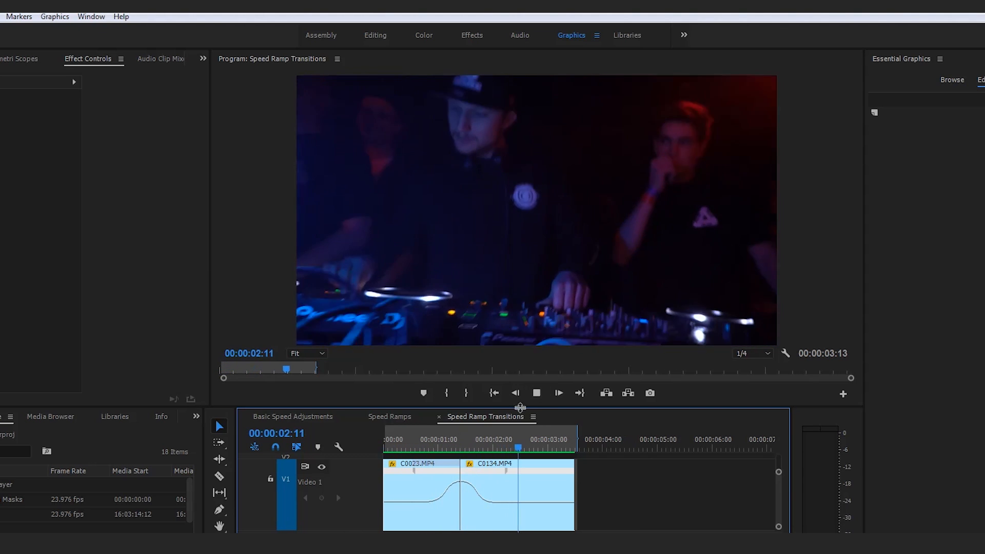
{"action": "left_click_drag", "start_coordinate": [455, 449], "coordinate": [444, 449]}
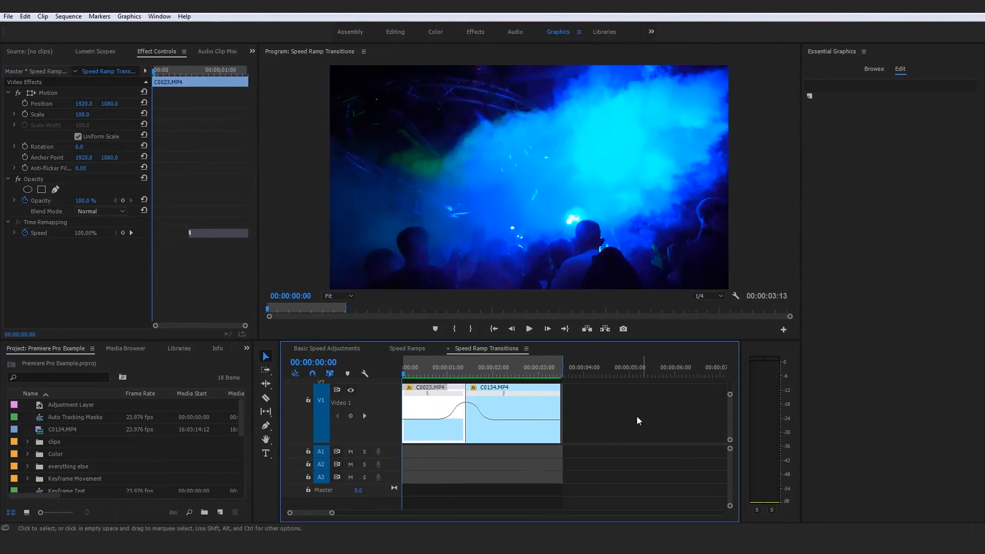
{"action": "left_click", "coordinate": [639, 421]}
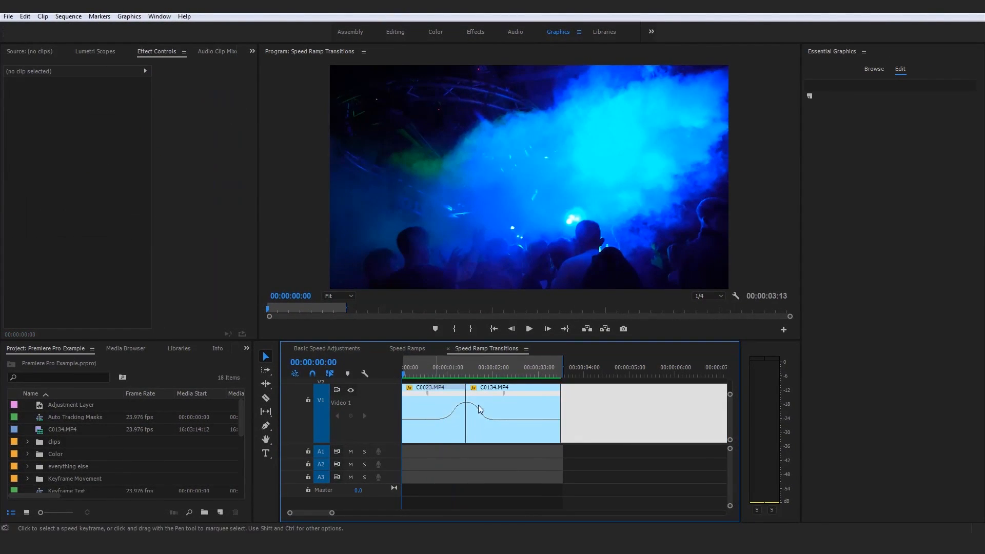
{"action": "left_click", "coordinate": [565, 463]}
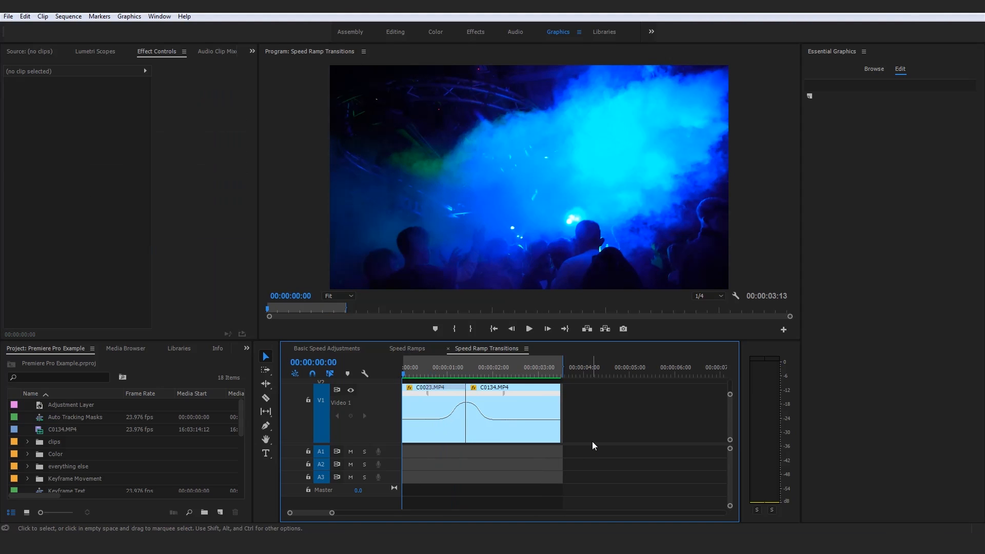
{"action": "key", "text": "space"}
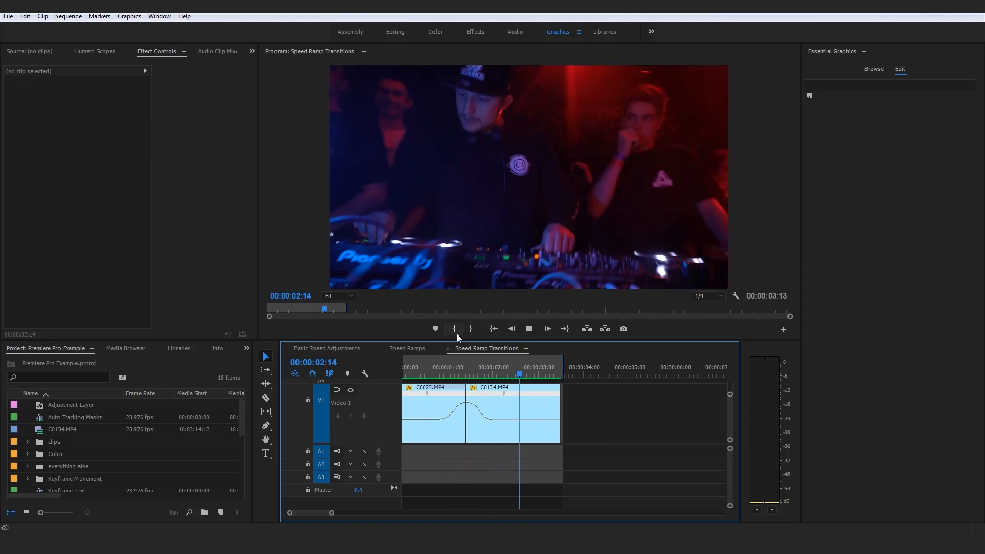
{"action": "left_click", "coordinate": [444, 367]}
{"action": "left_click", "coordinate": [648, 418]}
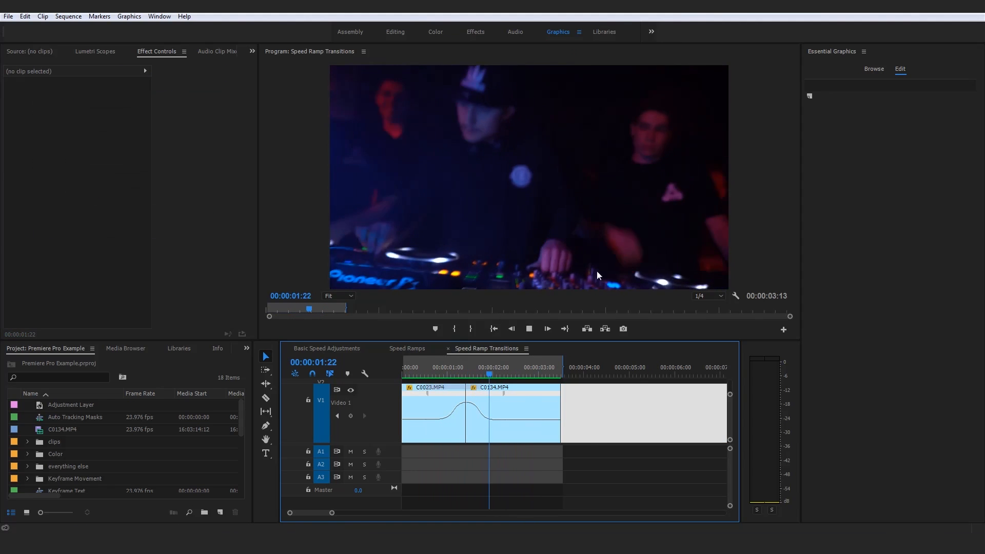
Stop playback and move the playhead to the start of the unedited clips at 00:00:11:07
{"action": "left_click_drag", "start_coordinate": [331, 514], "coordinate": [376, 513]}
{"action": "key", "text": "space"}
{"action": "key", "text": "shift+Down"}
{"action": "left_click", "coordinate": [566, 453]}
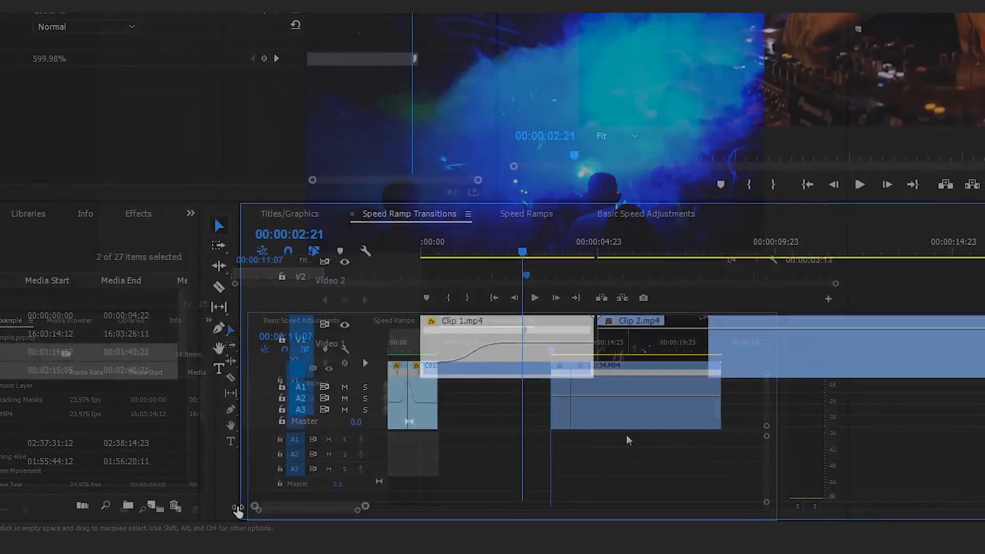
Adjust the speed ramps of Clip 1.mp4 and Clip 2.mp4 around the cut between them
{"action": "left_click_drag", "start_coordinate": [536, 348], "coordinate": [534, 377]}
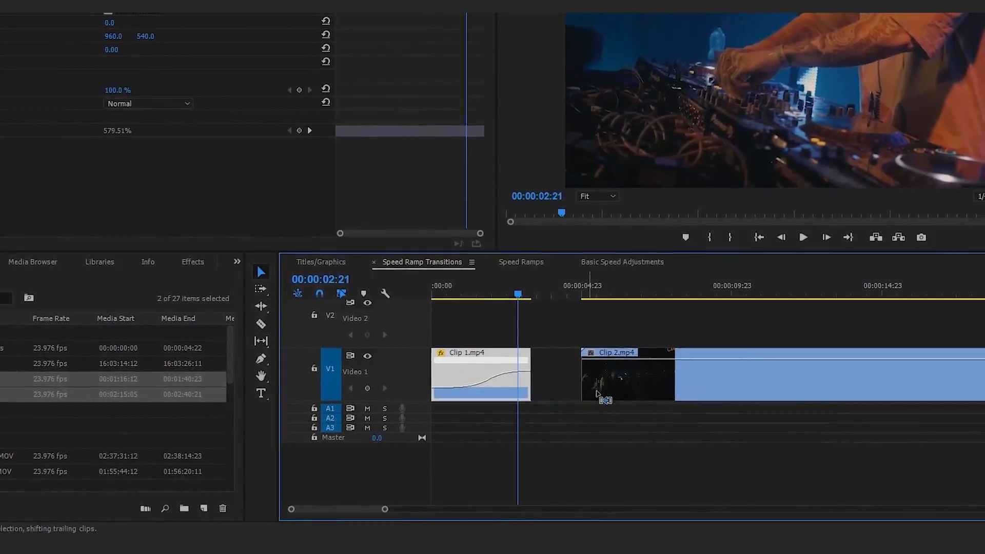
{"action": "left_click_drag", "start_coordinate": [446, 353], "coordinate": [502, 353]}
{"action": "left_click_drag", "start_coordinate": [566, 380], "coordinate": [584, 380]}
{"action": "left_click_drag", "start_coordinate": [498, 369], "coordinate": [495, 394]}
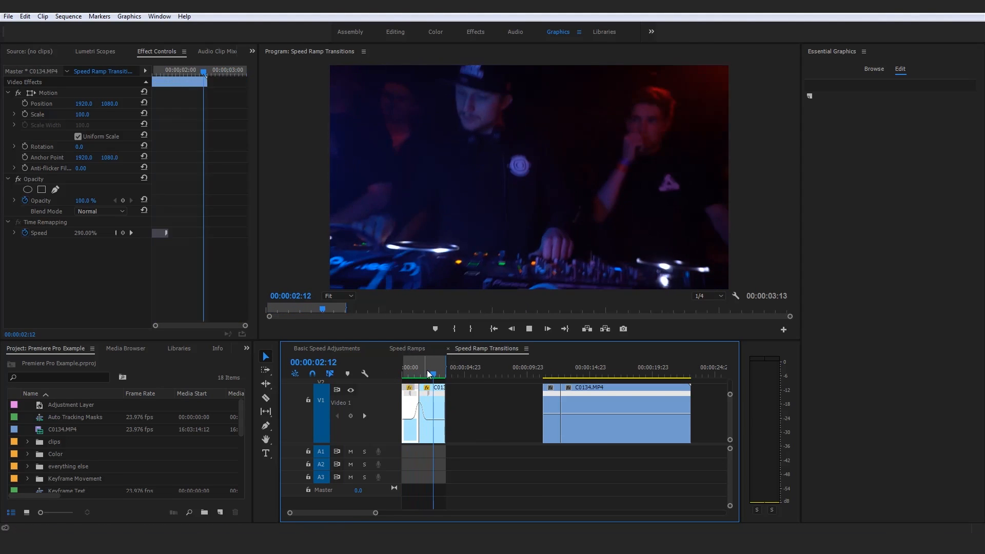
Play the finished transition and the unedited C0023.MP4 and C0134.MP4 clips to compare them
{"action": "left_click", "coordinate": [405, 375]}
{"action": "key", "text": "space"}
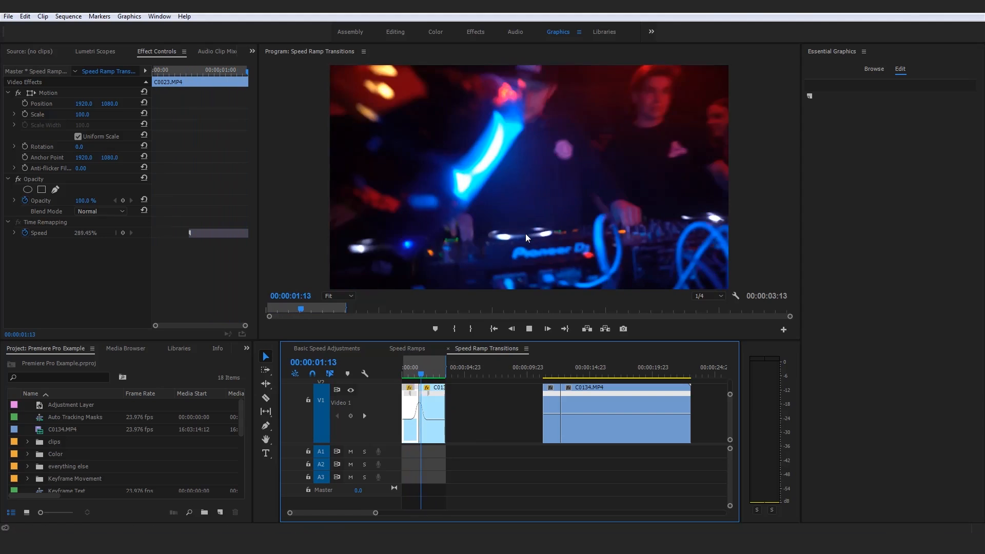
{"action": "key", "text": "space"}
{"action": "left_click", "coordinate": [545, 375]}
{"action": "key", "text": "space"}
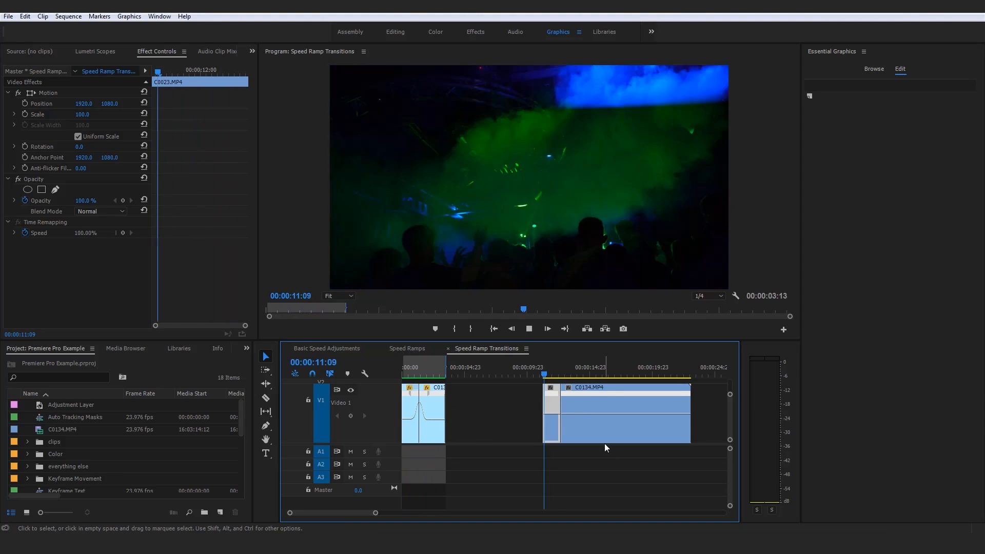
{"action": "left_click", "coordinate": [605, 448]}
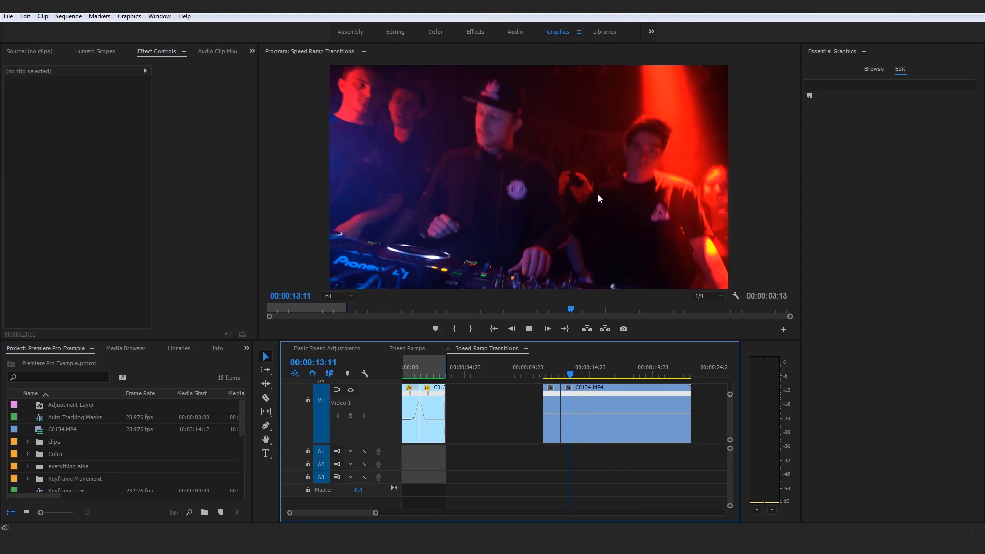
{"action": "key", "text": "space"}
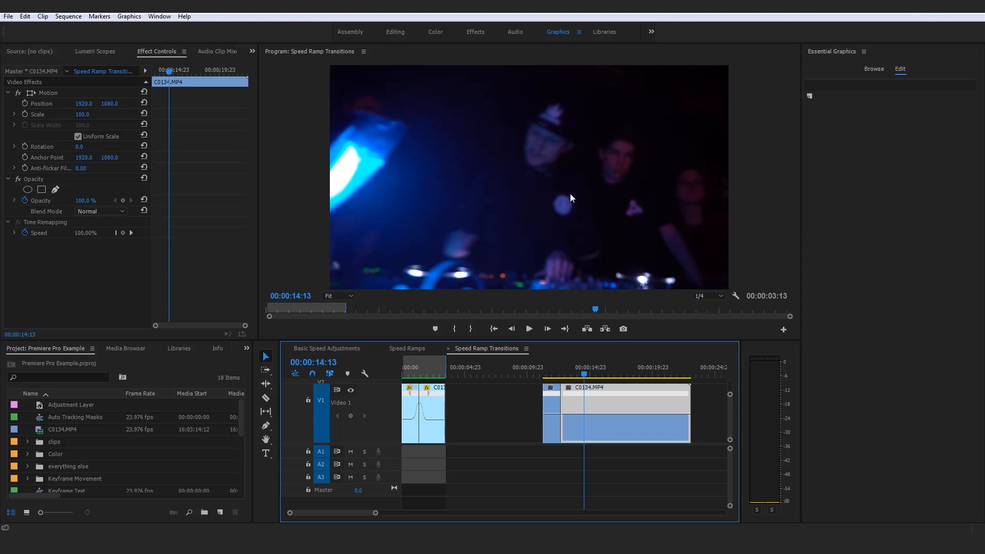
Show the Time Remapping Speed line on the unedited C0023.MP4 clip starting at 00:00:11:07
{"action": "left_click", "coordinate": [544, 376]}
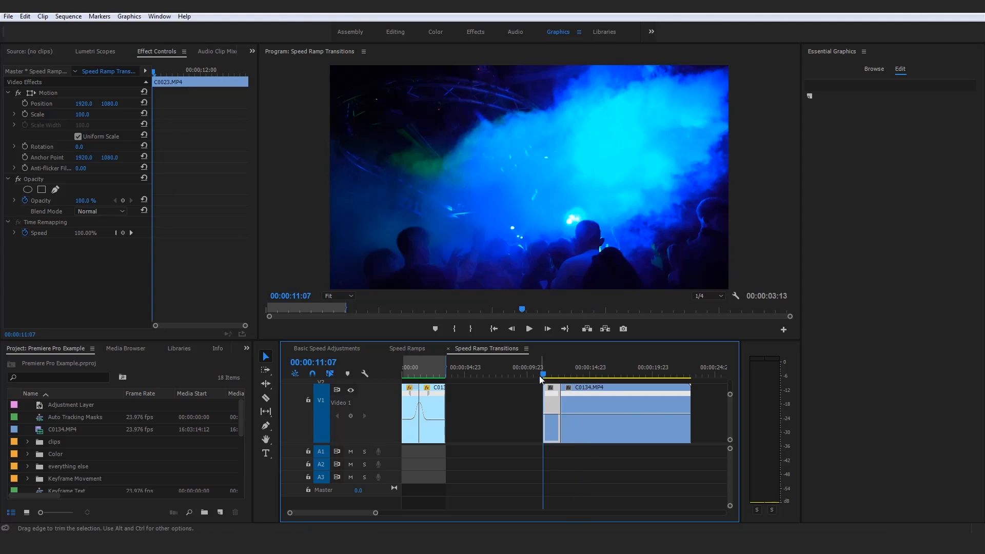
{"action": "left_click", "coordinate": [574, 460]}
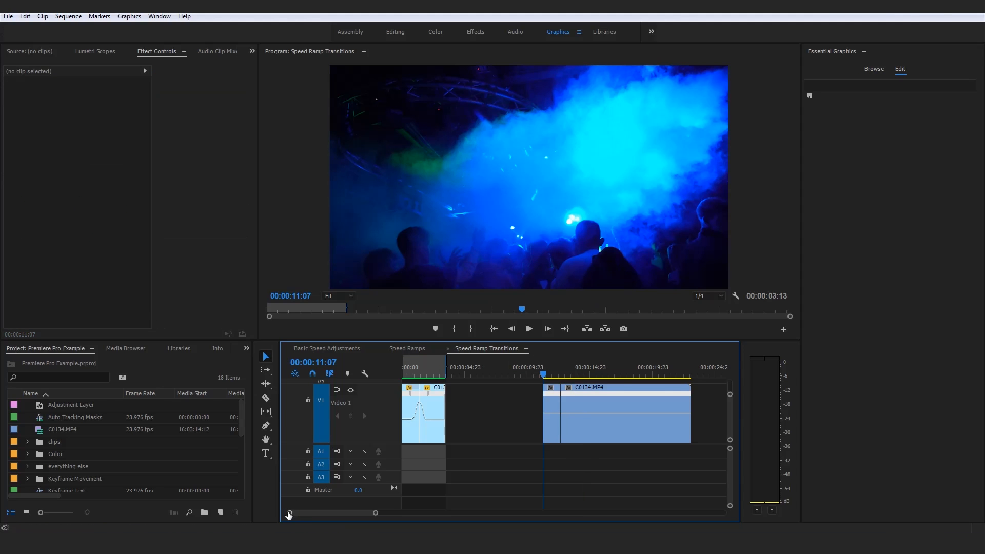
{"action": "left_click_drag", "start_coordinate": [289, 514], "coordinate": [299, 516]}
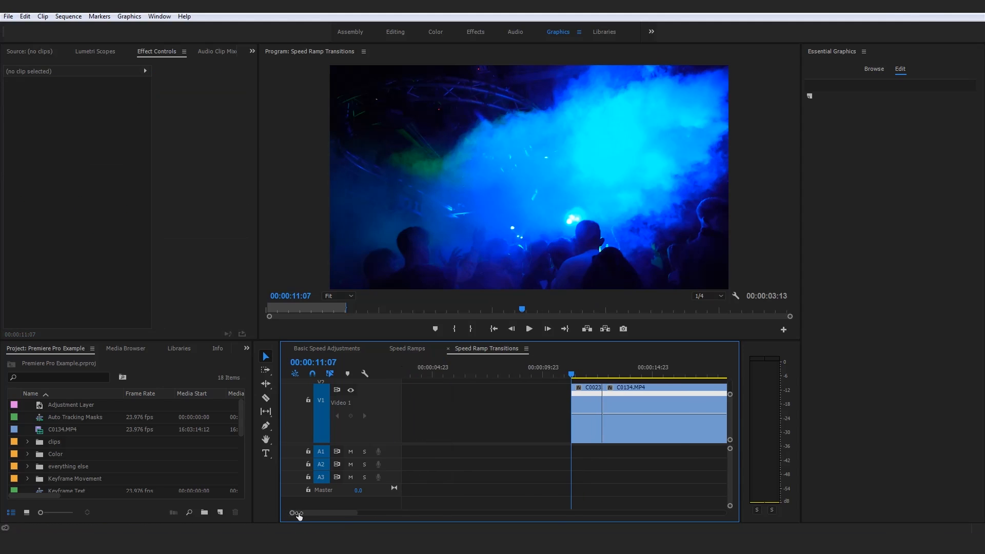
{"action": "left_click", "coordinate": [579, 387]}
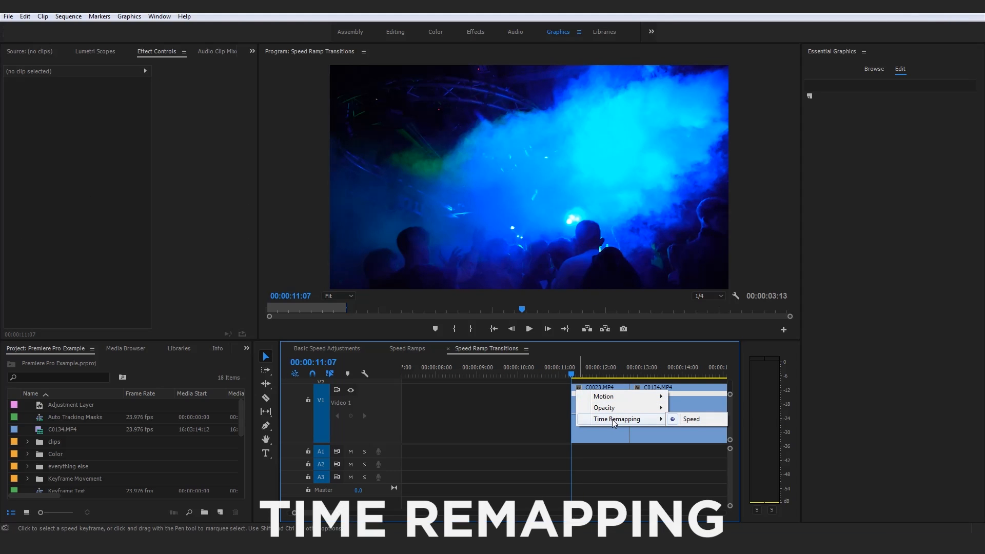
{"action": "left_click", "coordinate": [688, 420]}
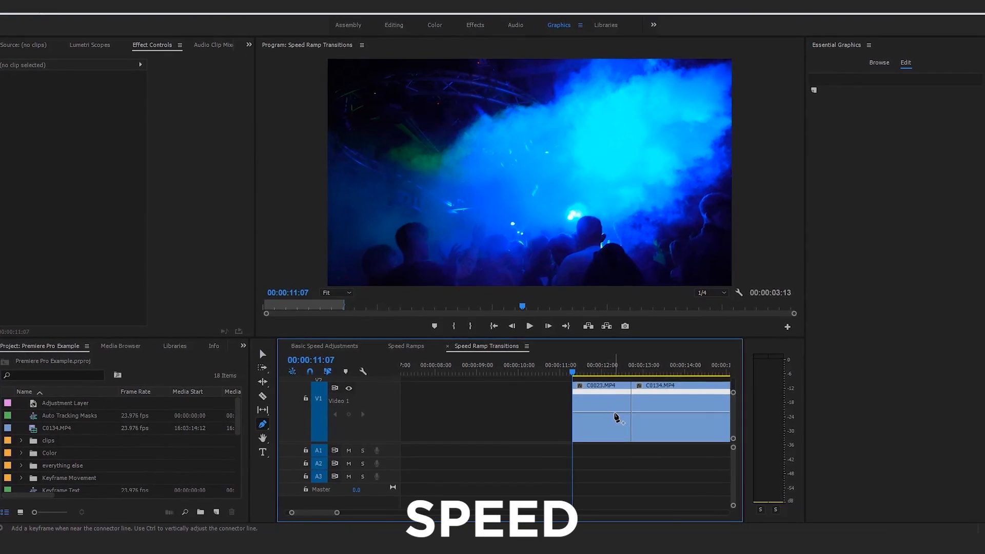
Add a speed keyframe near the end of C0023.MP4 with the Pen tool and return to the Selection tool
{"action": "key", "text": "p"}
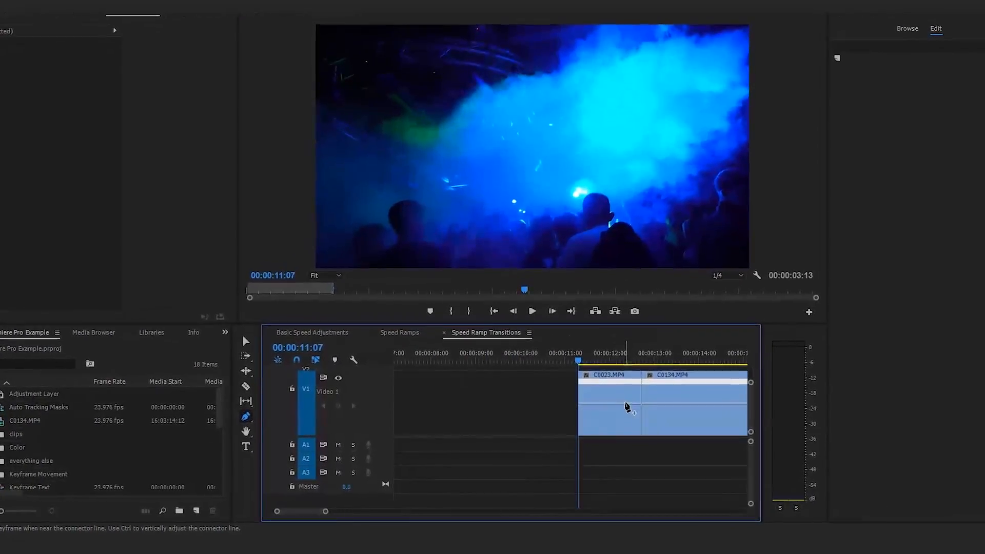
{"action": "left_click", "coordinate": [621, 409]}
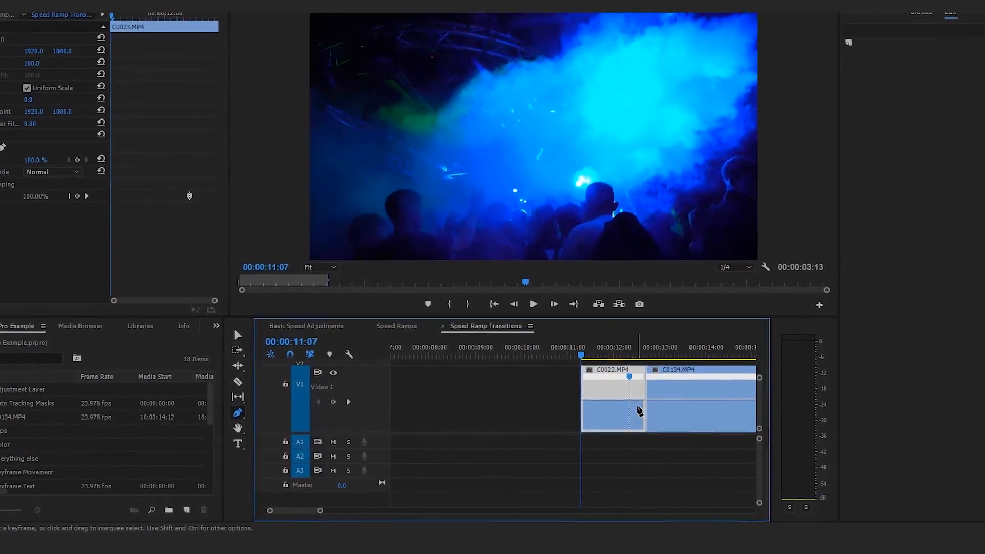
{"action": "key", "text": "v"}
Split the C0023.MP4 speed keyframe into a ramp and raise the speed after it to 299%
{"action": "left_click_drag", "start_coordinate": [256, 509], "coordinate": [282, 510]}
{"action": "mouse_move", "coordinate": [522, 355]}
{"action": "left_mouse_down"}
{"action": "mouse_move", "coordinate": [552, 360]}
{"action": "mouse_move", "coordinate": [516, 359]}
{"action": "left_mouse_up"}
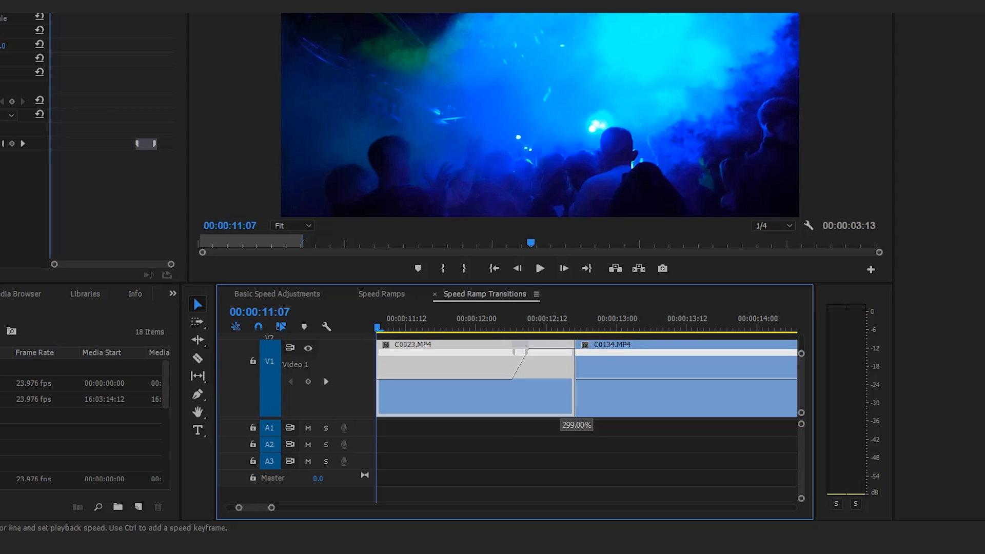
{"action": "left_click_drag", "start_coordinate": [561, 250], "coordinate": [561, 249]}
{"action": "left_click_drag", "start_coordinate": [536, 378], "coordinate": [571, 375]}
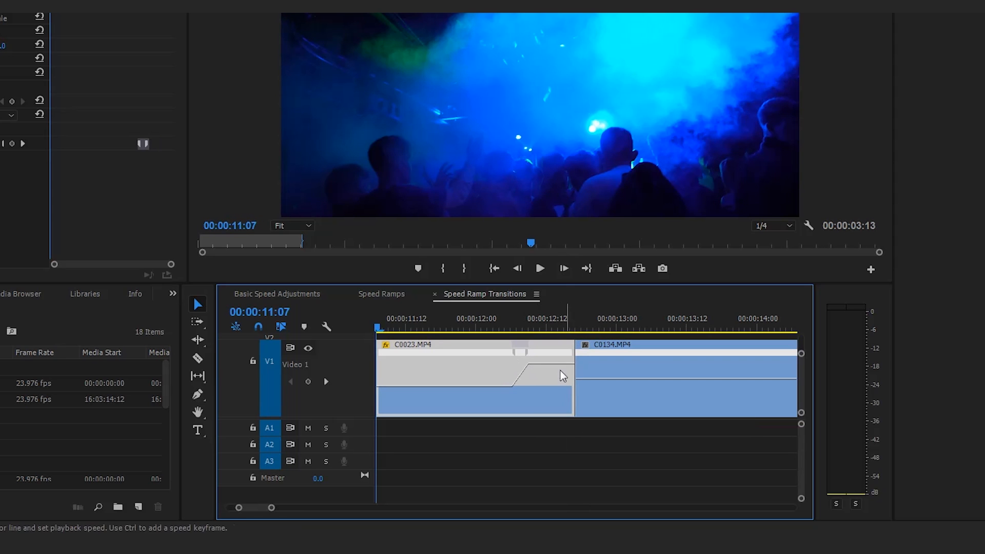
Smooth the C0023.MP4 speed ramp into a curve and extend it to the end of the clip
{"action": "left_click_drag", "start_coordinate": [530, 357], "coordinate": [536, 365]}
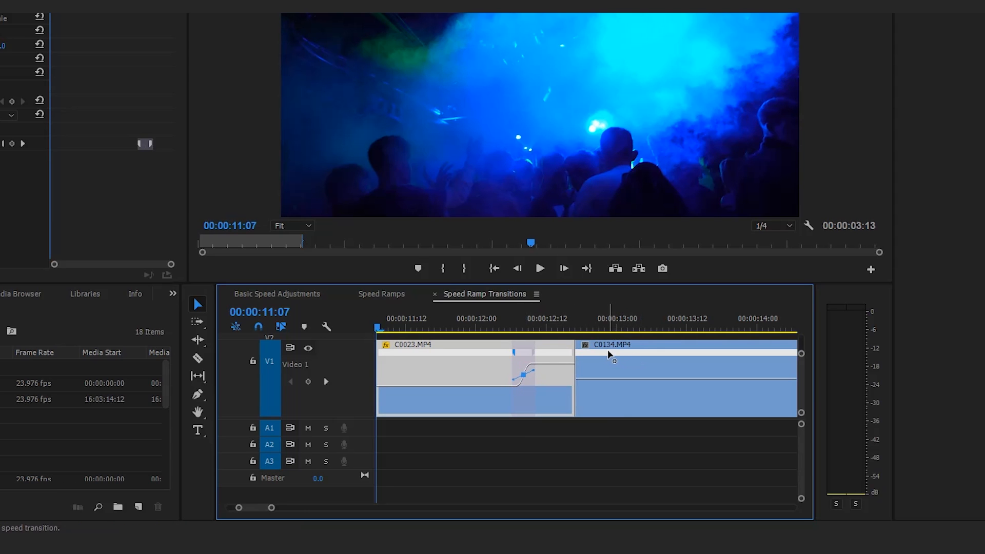
{"action": "left_click_drag", "start_coordinate": [546, 361], "coordinate": [574, 358]}
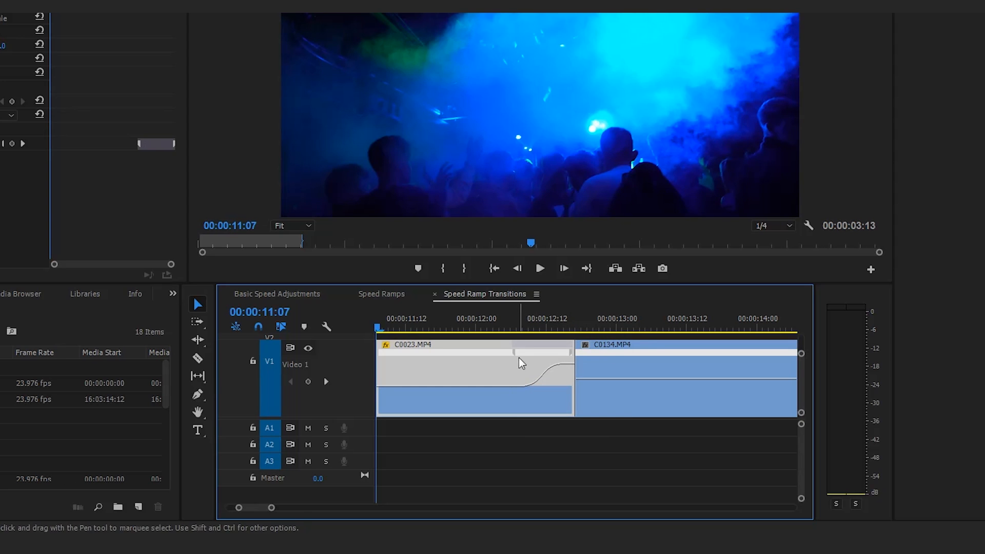
Play C0023.MP4 with its speed ramp to check the acceleration into the cut
{"action": "left_click", "coordinate": [459, 477]}
{"action": "left_click_drag", "start_coordinate": [271, 508], "coordinate": [321, 513]}
{"action": "key", "text": "space"}
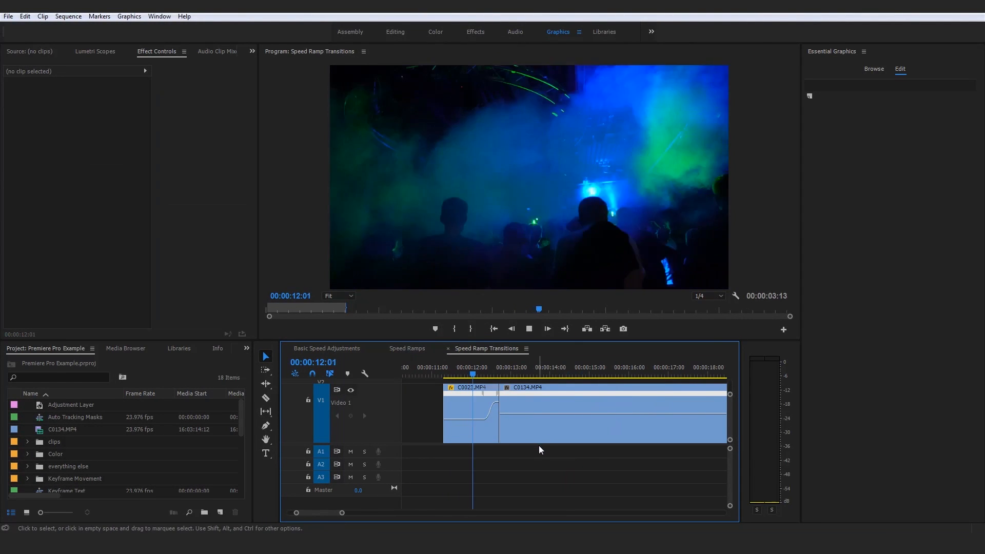
{"action": "key", "text": "space"}
Start the C0023.MP4 speed ramp earlier, at about 00:00:11:22, and play the result into C0134.MP4
{"action": "left_click_drag", "start_coordinate": [485, 398], "coordinate": [496, 414]}
{"action": "left_click", "coordinate": [468, 371]}
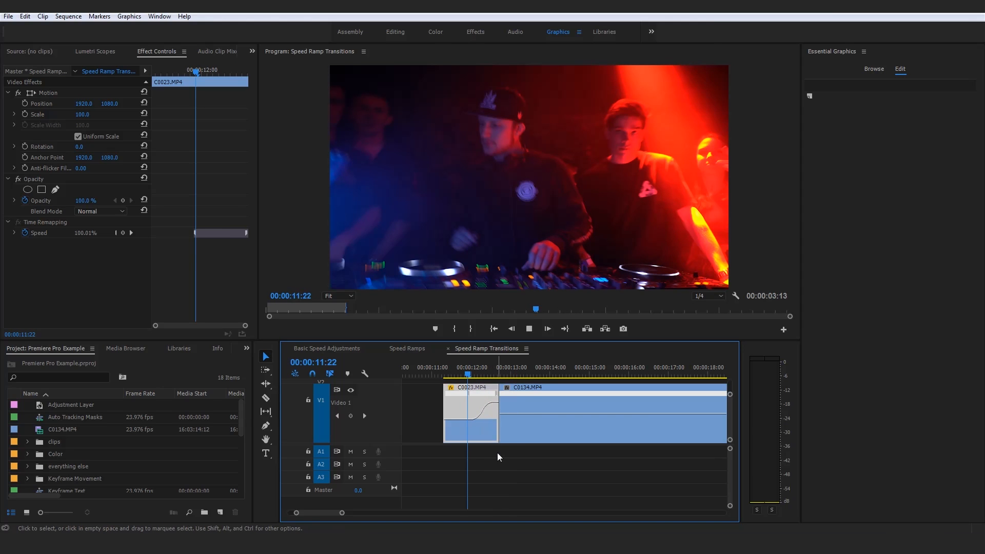
{"action": "left_click", "coordinate": [504, 454]}
{"action": "key", "text": "space"}
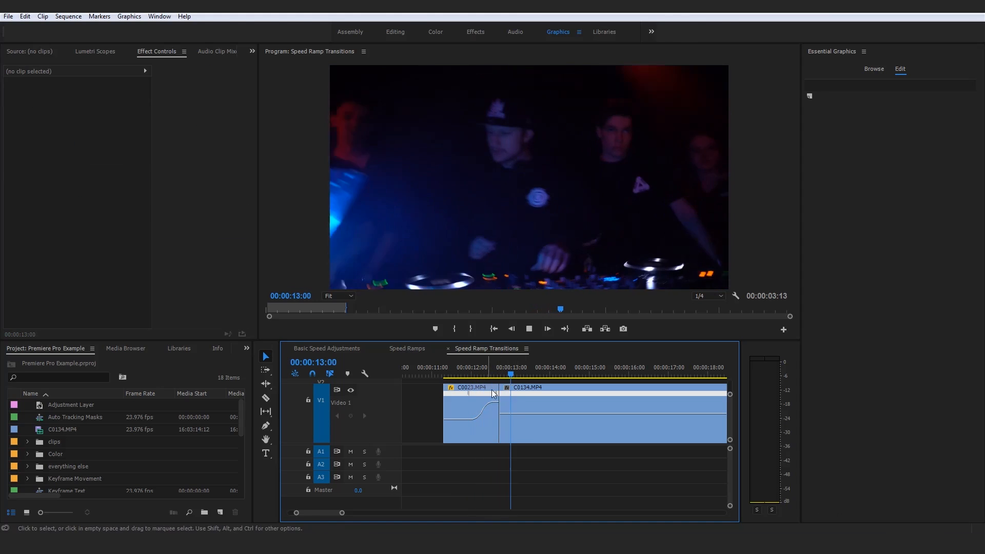
{"action": "key", "text": "space"}
{"action": "left_click", "coordinate": [444, 372]}
{"action": "key", "text": "space"}
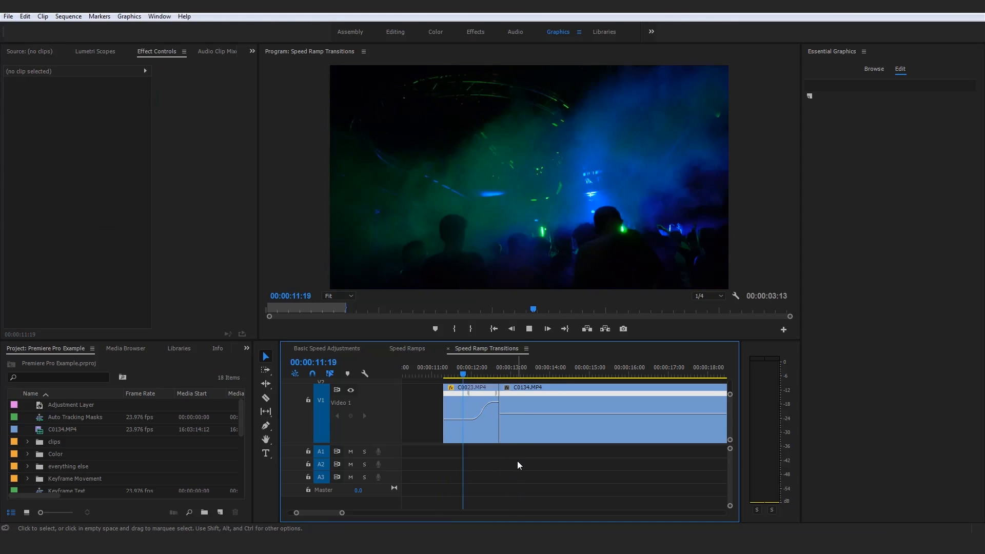
{"action": "key", "text": "space"}
Add a speed keyframe to C0134.MP4 at 00:00:12:21, shortly after the cut
{"action": "key", "text": "equal"}
{"action": "key", "text": "p"}
{"action": "key", "text": "v"}
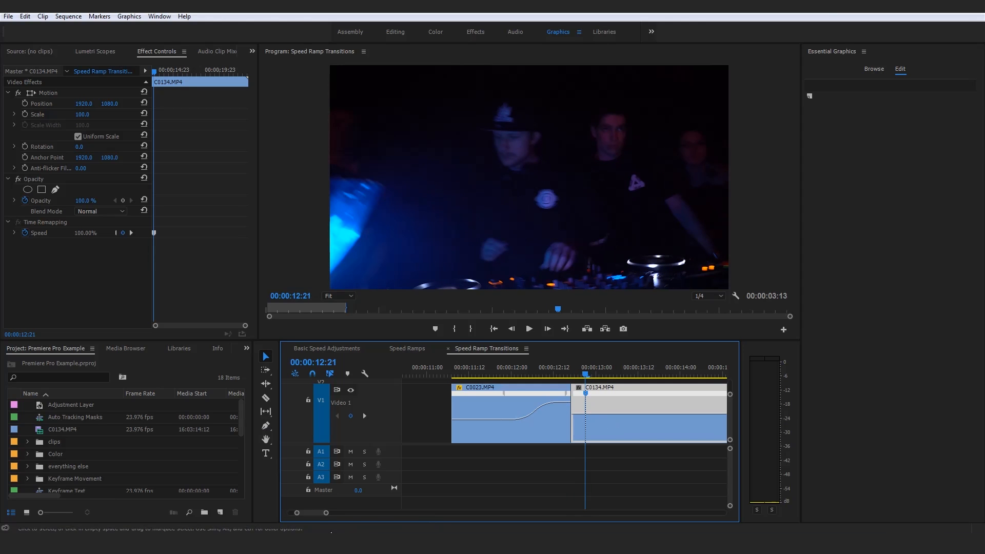
Raise the speed before the C0134.MP4 keyframe to about 293% and spread the keyframe into a downward ramp
{"action": "left_click_drag", "start_coordinate": [297, 513], "coordinate": [299, 513]}
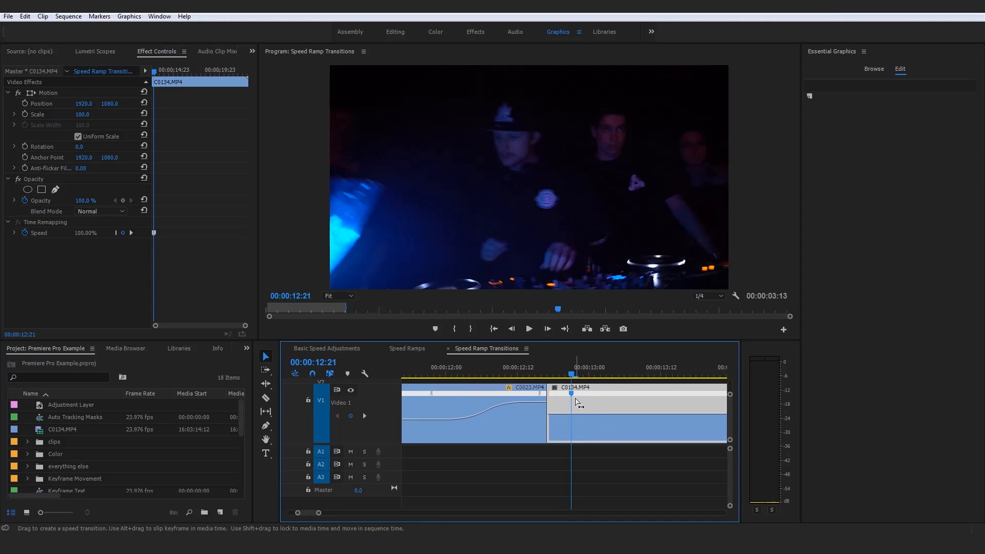
{"action": "mouse_move", "coordinate": [575, 395]}
{"action": "left_mouse_down"}
{"action": "mouse_move", "coordinate": [599, 395]}
{"action": "mouse_move", "coordinate": [558, 397]}
{"action": "mouse_move", "coordinate": [571, 399]}
{"action": "mouse_move", "coordinate": [566, 408]}
{"action": "left_mouse_up"}
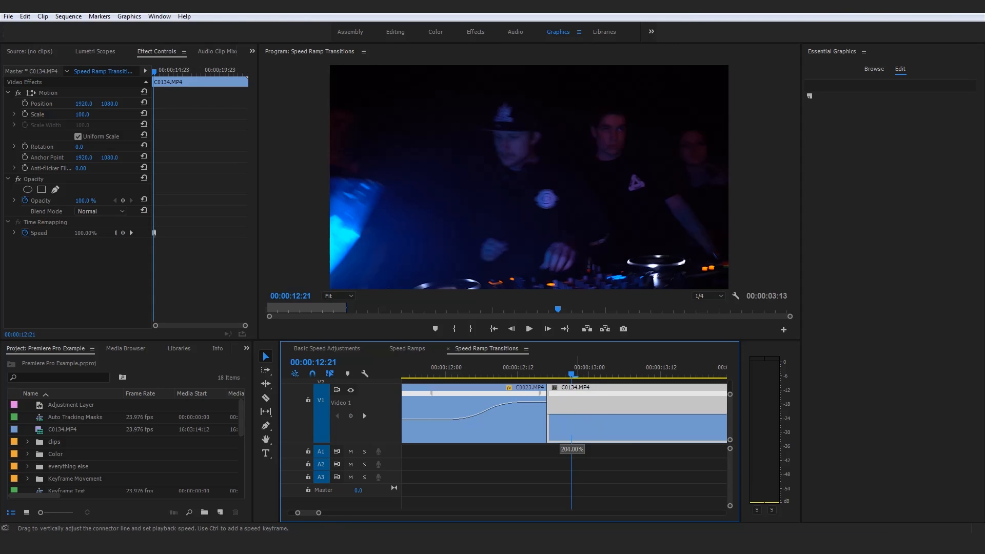
{"action": "left_click_drag", "start_coordinate": [553, 400], "coordinate": [548, 399]}
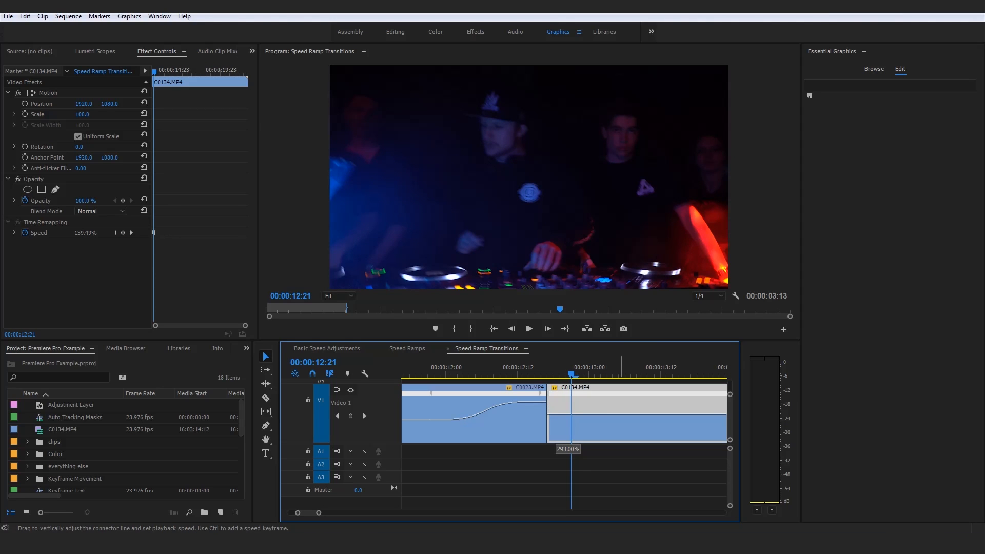
{"action": "mouse_move", "coordinate": [549, 398]}
{"action": "left_mouse_down"}
{"action": "mouse_move", "coordinate": [564, 396]}
{"action": "mouse_move", "coordinate": [542, 397]}
{"action": "left_mouse_up"}
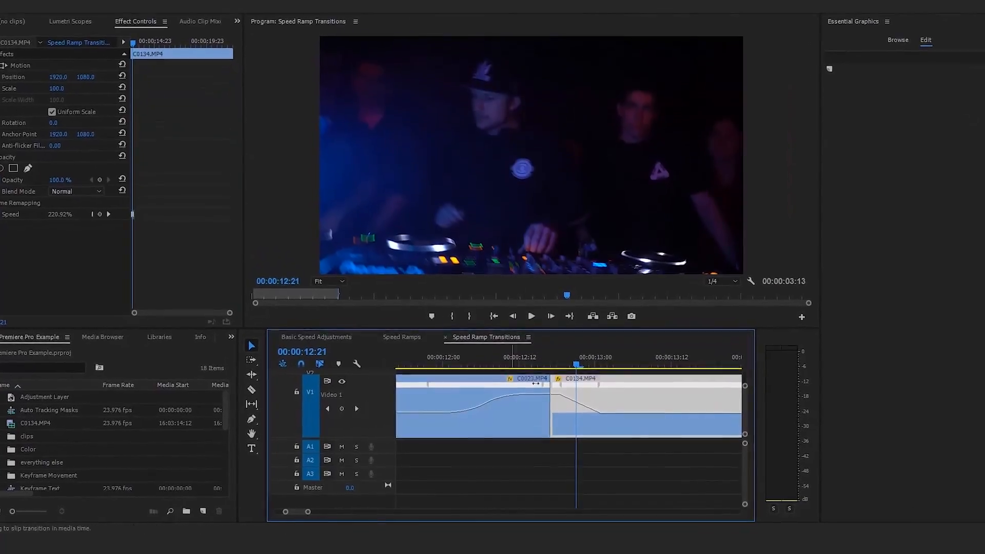
Start the C0023.MP4 speed ramp near 00:00:12:00, then smooth the C0134.MP4 ramp and extend its end to about 00:00:13:04
{"action": "left_click_drag", "start_coordinate": [429, 385], "coordinate": [452, 385]}
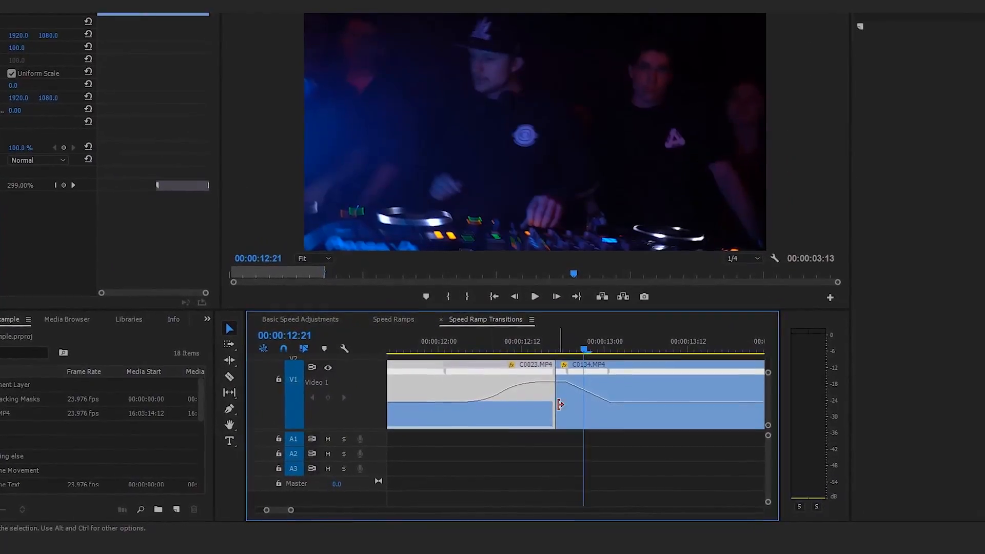
{"action": "left_click", "coordinate": [606, 392]}
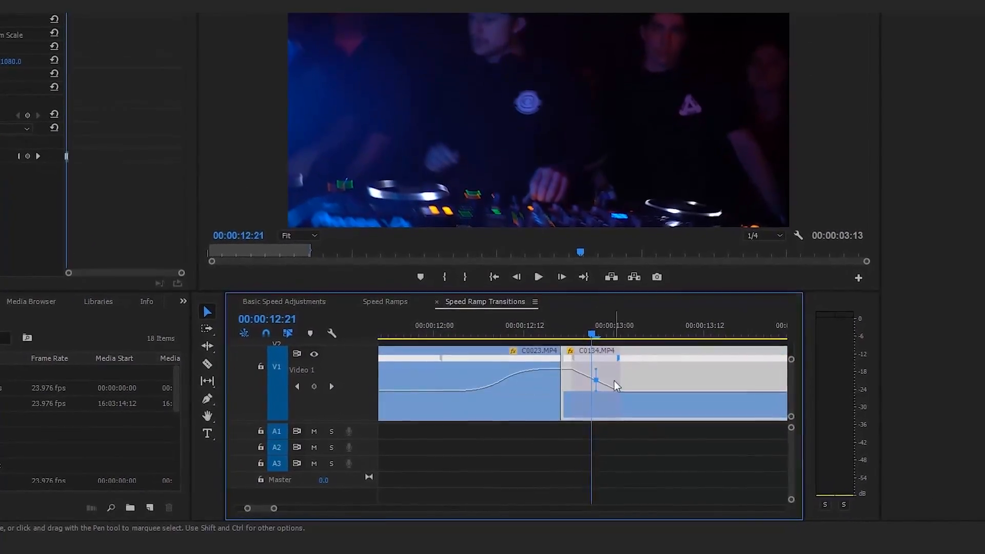
{"action": "left_click_drag", "start_coordinate": [598, 370], "coordinate": [578, 371]}
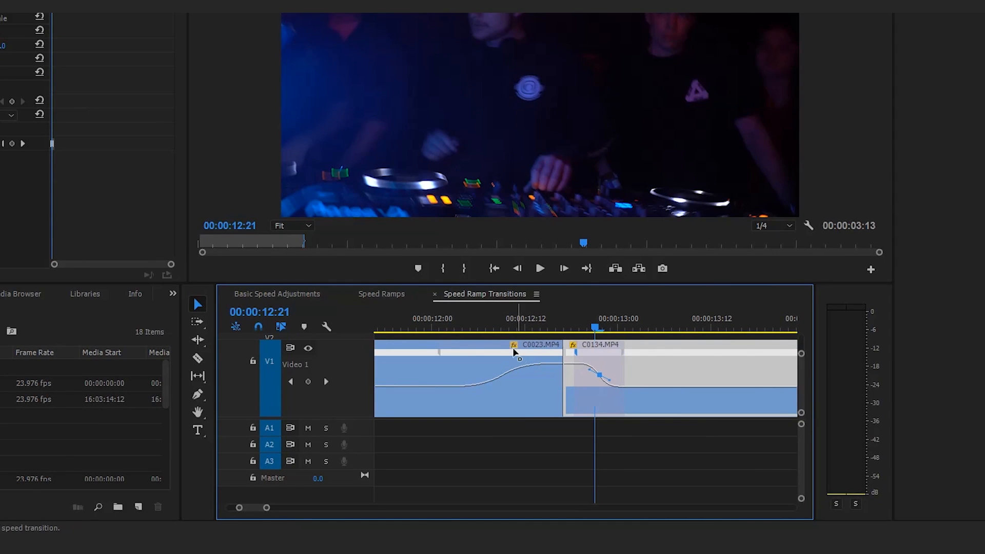
{"action": "left_click_drag", "start_coordinate": [576, 355], "coordinate": [650, 356]}
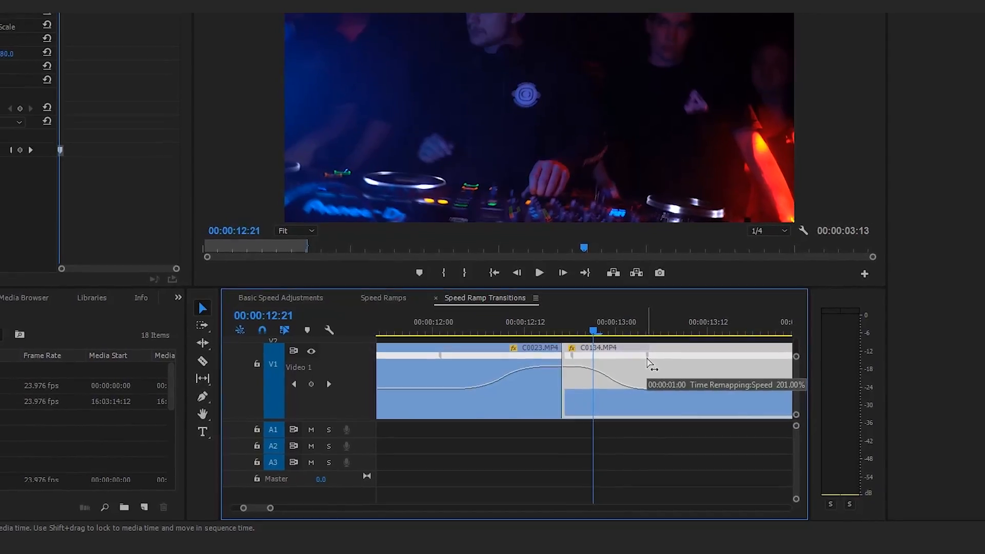
Play the speed ramp transition repeatedly from the start of C0023.MP4 to check how it flows into C0134.MP4
{"action": "left_click_drag", "start_coordinate": [270, 508], "coordinate": [331, 513]}
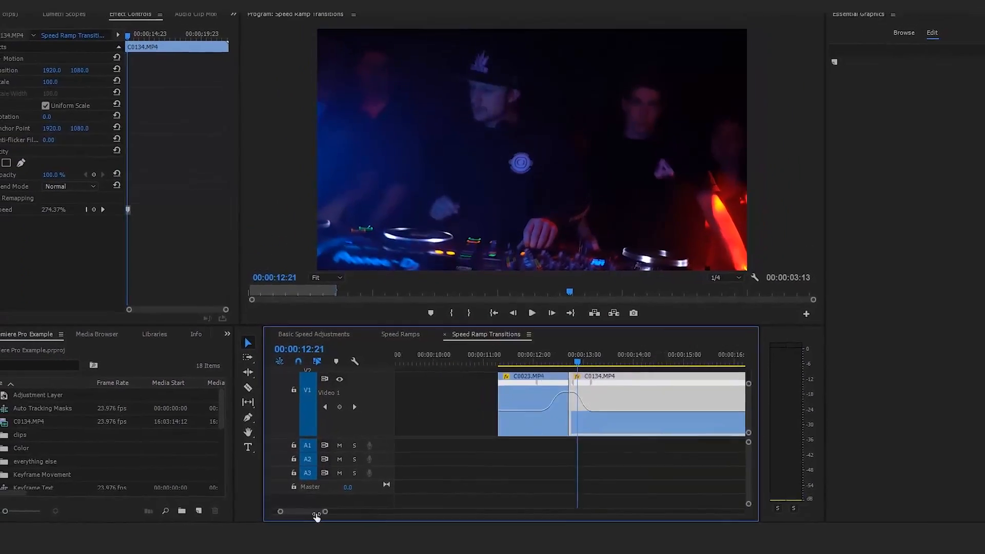
{"action": "left_click", "coordinate": [554, 438]}
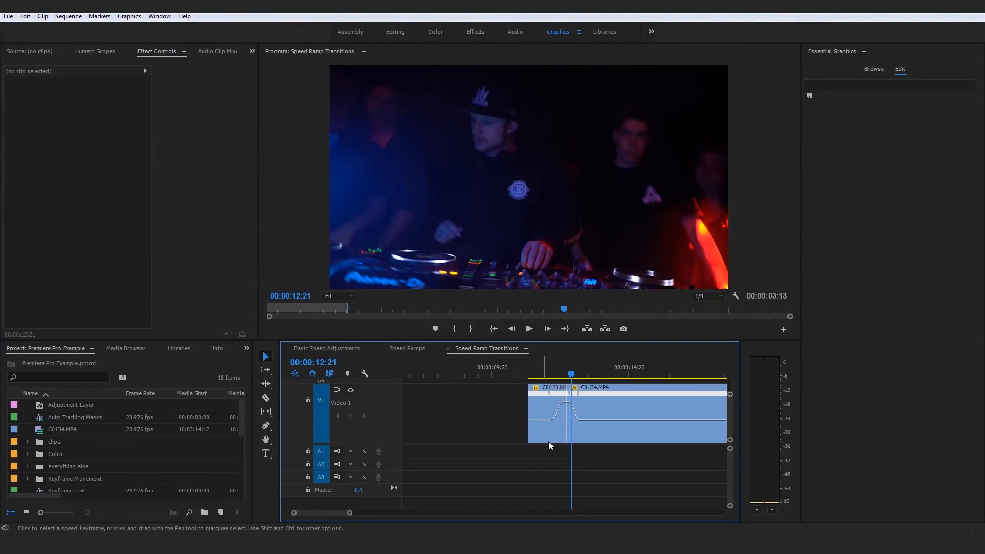
{"action": "left_click", "coordinate": [529, 373]}
{"action": "key", "text": "space"}
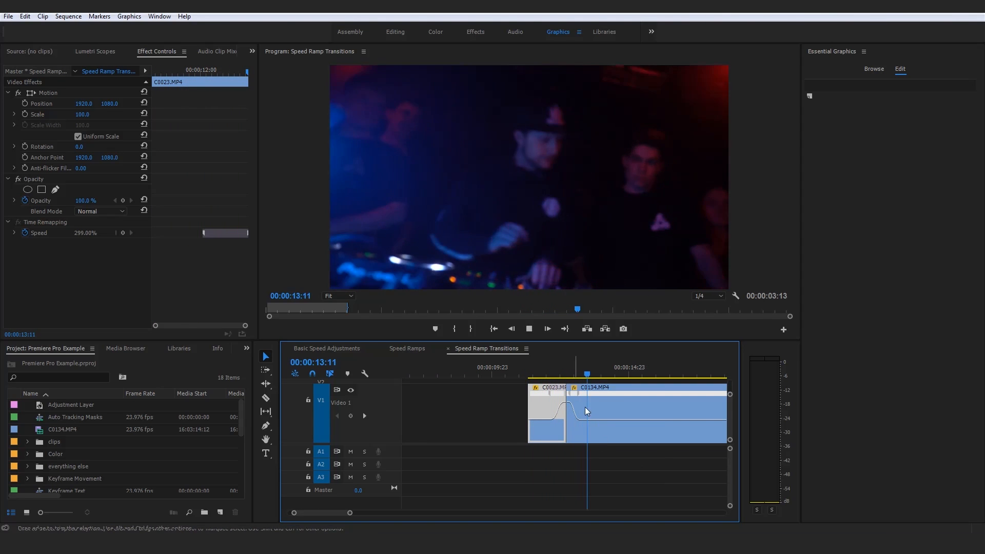
{"action": "key", "text": "space"}
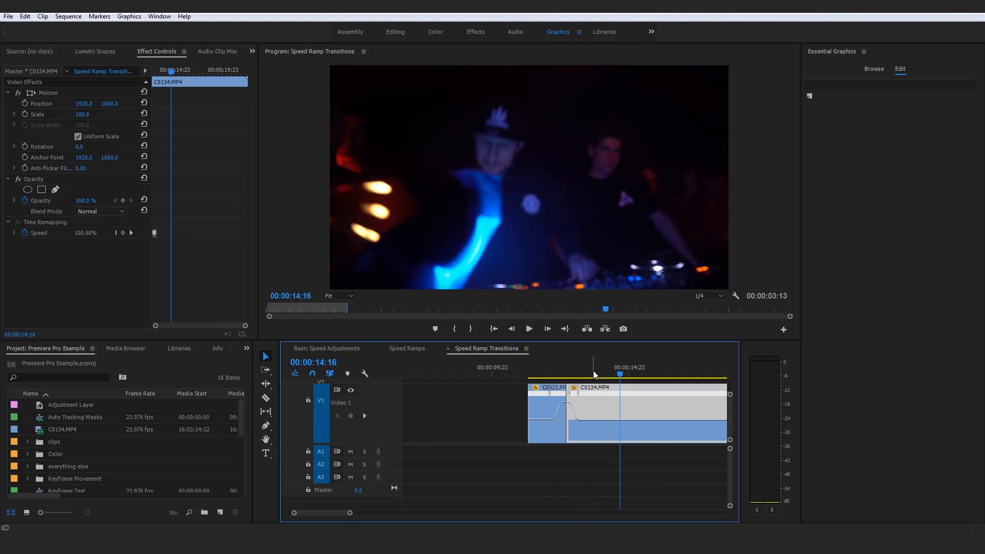
{"action": "key", "text": "space"}
{"action": "left_click_drag", "start_coordinate": [654, 370], "coordinate": [528, 374]}
{"action": "left_click", "coordinate": [531, 482]}
{"action": "left_click_drag", "start_coordinate": [350, 514], "coordinate": [338, 510]}
{"action": "key", "text": "space"}
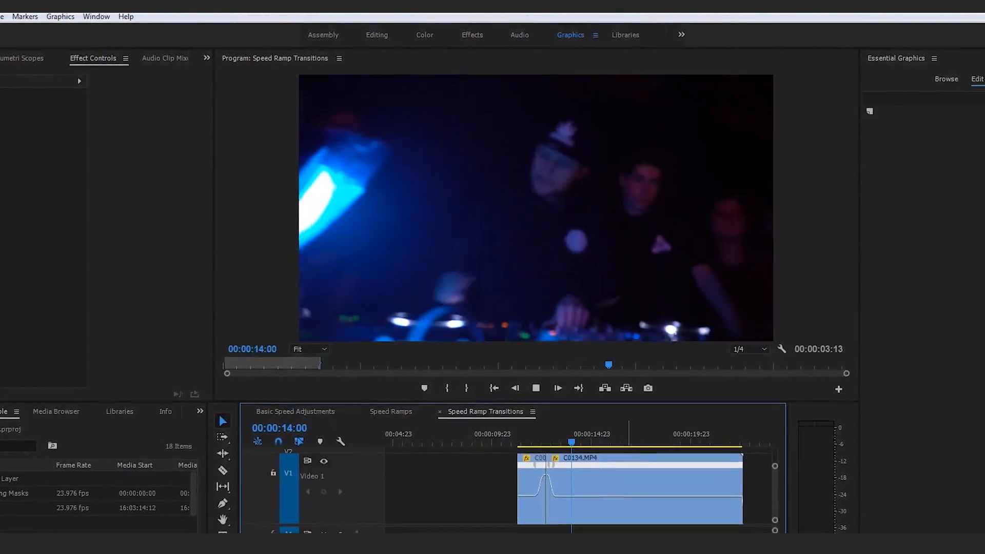
{"action": "key", "text": "space"}
Cut C0134.MP4 at 00:00:14:23, delete its opening part and move the remainder against the end of C0023.MP4
{"action": "left_click_drag", "start_coordinate": [589, 441], "coordinate": [593, 440]}
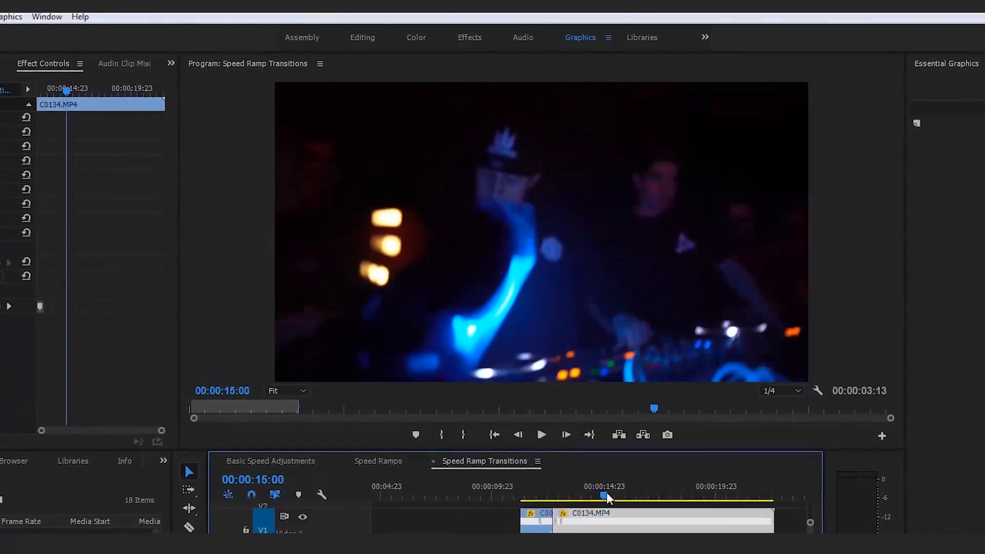
{"action": "left_click_drag", "start_coordinate": [606, 493], "coordinate": [612, 524]}
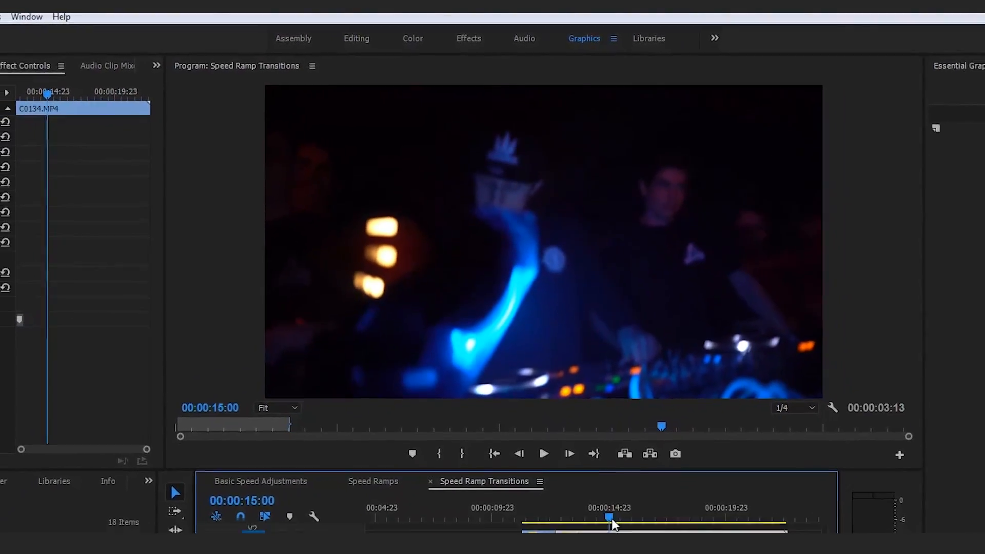
{"action": "key", "text": "c"}
{"action": "left_click", "coordinate": [596, 495]}
{"action": "key", "text": "t"}
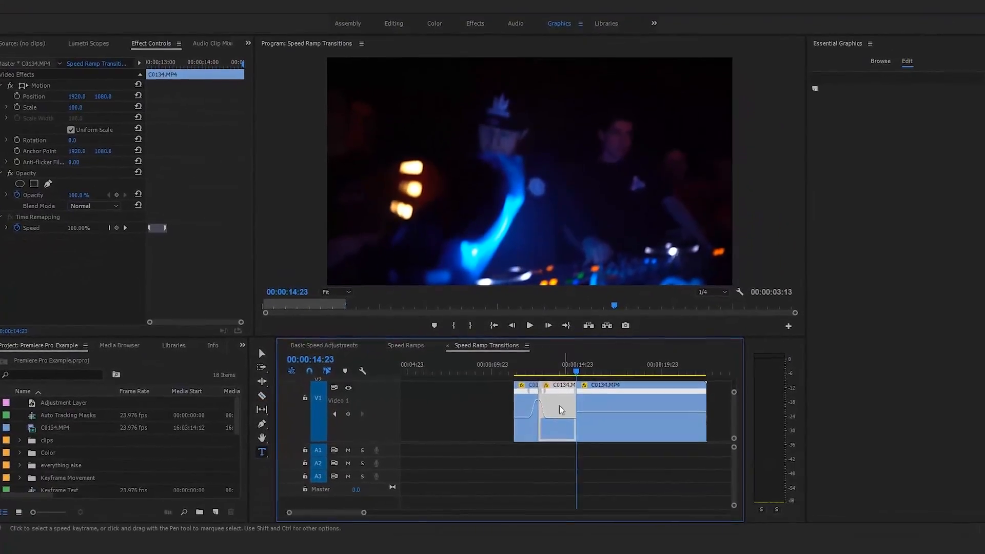
{"action": "key", "text": "Delete"}
{"action": "left_click_drag", "start_coordinate": [600, 406], "coordinate": [564, 405]}
Rebuild the slowdown at the start of C0134.MP4 as a smooth speed ramp ending at about 00:00:13:10
{"action": "left_click", "coordinate": [545, 351]}
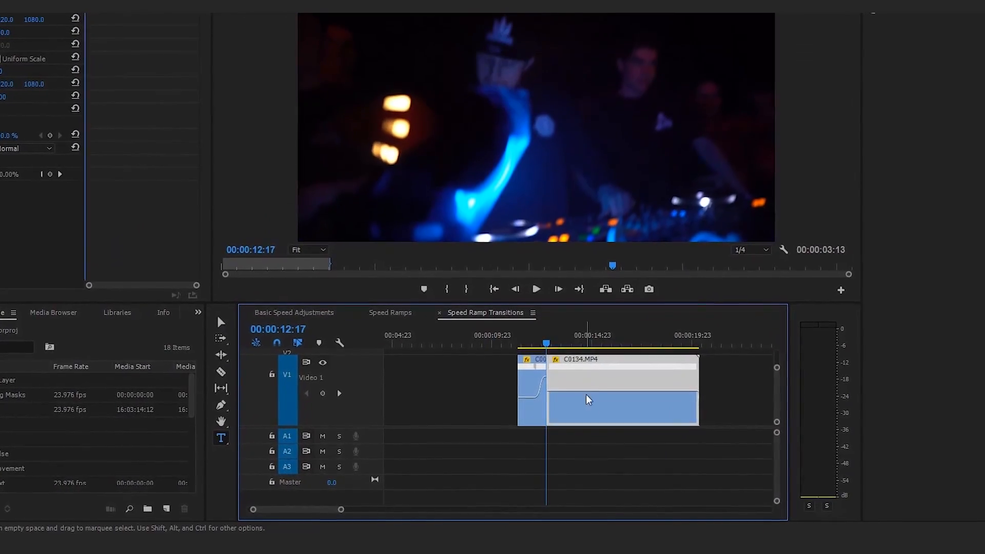
{"action": "left_click_drag", "start_coordinate": [261, 510], "coordinate": [264, 511]}
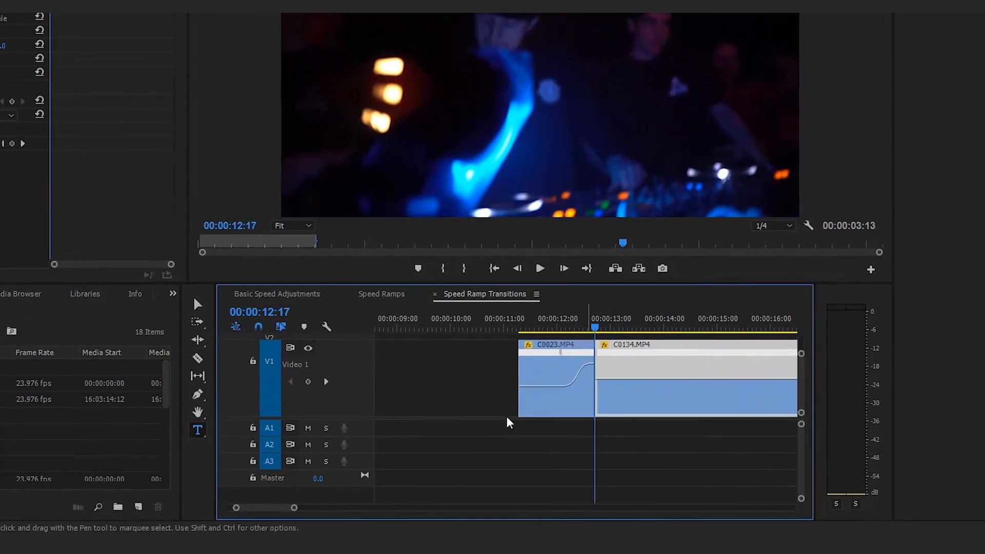
{"action": "key", "text": "p"}
{"action": "left_click", "coordinate": [624, 379]}
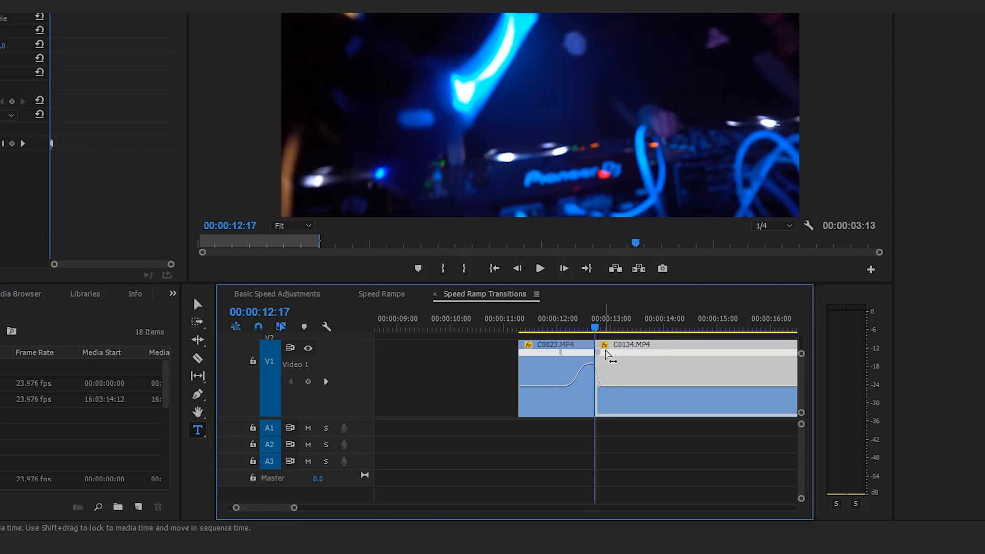
{"action": "left_click_drag", "start_coordinate": [604, 353], "coordinate": [648, 357]}
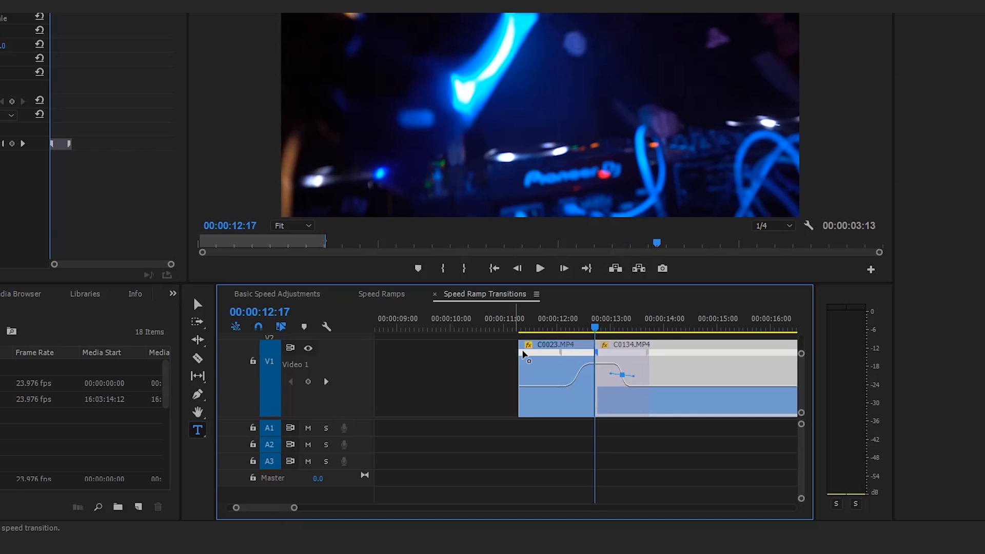
{"action": "left_click_drag", "start_coordinate": [648, 354], "coordinate": [635, 354]}
Play the revised transition from 00:00:11:07 through the cut and on into C0134.MP4
{"action": "left_click", "coordinate": [519, 327]}
{"action": "left_click", "coordinate": [510, 485]}
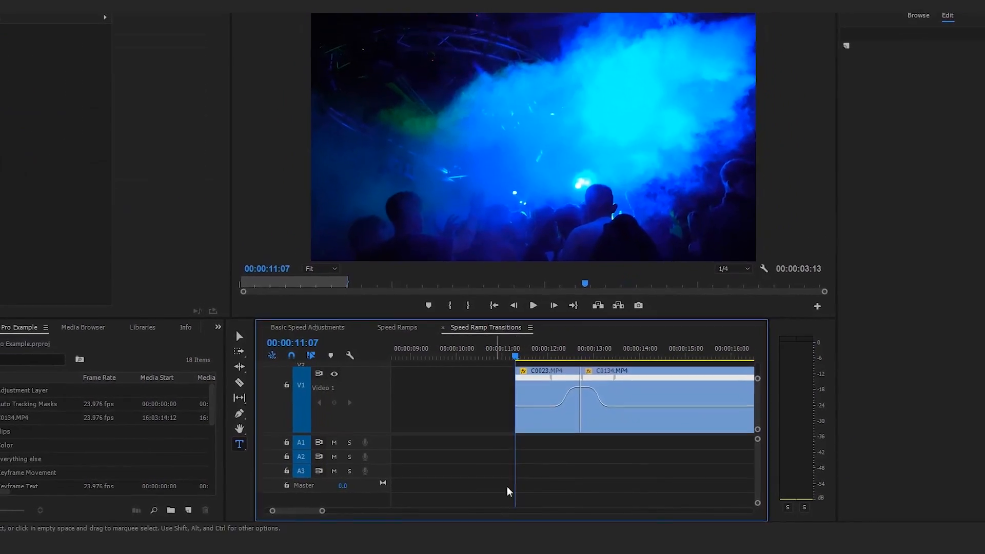
{"action": "key", "text": "space"}
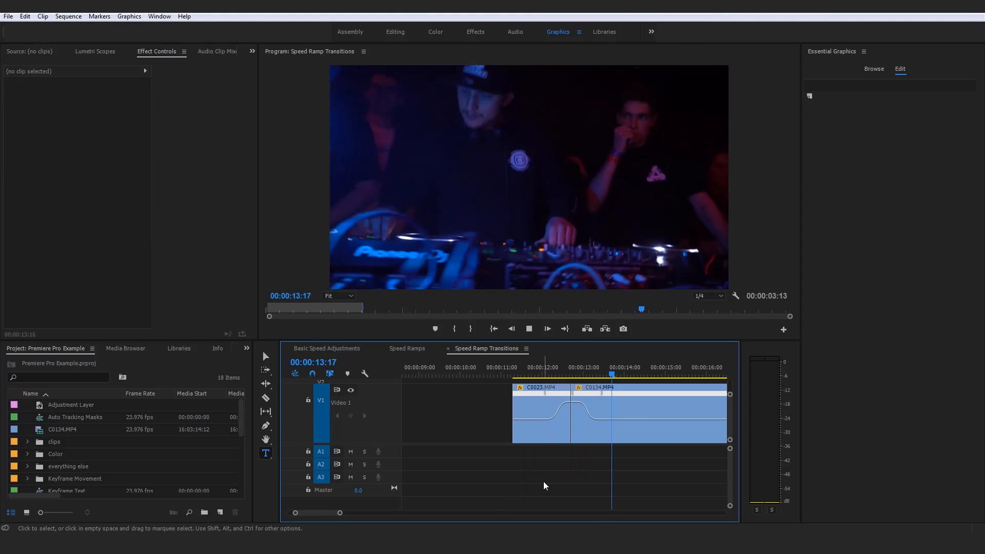
{"action": "left_click_drag", "start_coordinate": [340, 513], "coordinate": [357, 516]}
{"action": "key", "text": "space"}
Cut C0134.MP4 at 00:00:15:18 and delete everything after the cut
{"action": "left_click", "coordinate": [611, 434]}
{"action": "key", "text": "c"}
{"action": "left_click", "coordinate": [586, 409]}
{"action": "key", "text": "t"}
{"action": "left_click", "coordinate": [620, 409]}
{"action": "key", "text": "Delete"}
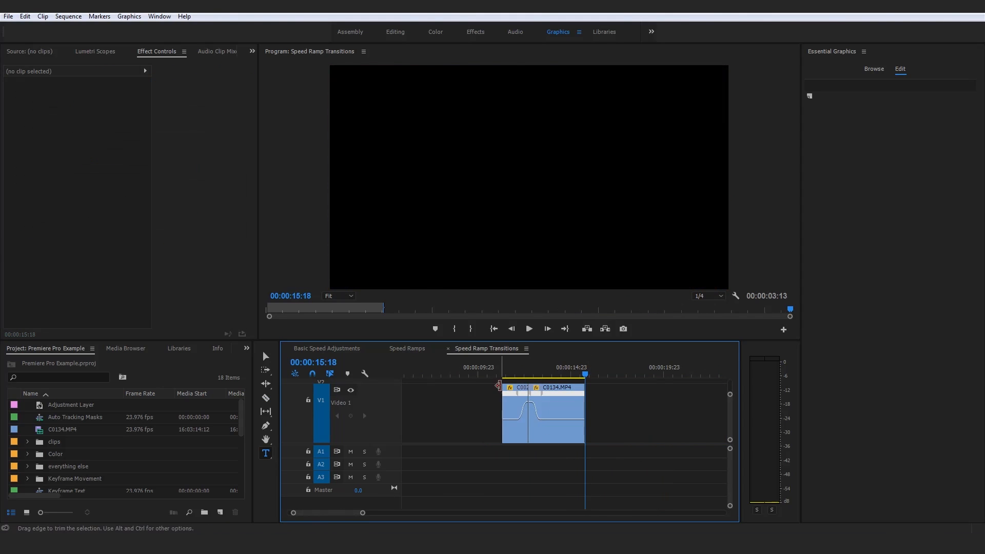
Play the shortened sequence from its first clip to check the transition
{"action": "key", "text": "Up"}
{"action": "left_click_drag", "start_coordinate": [361, 514], "coordinate": [357, 514]}
{"action": "key", "text": "space"}
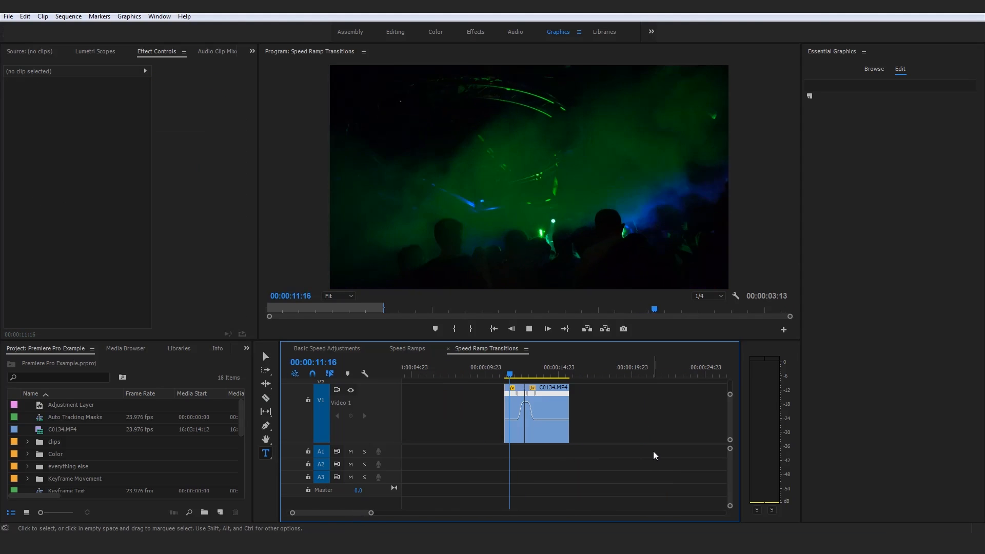
{"action": "key", "text": "space"}
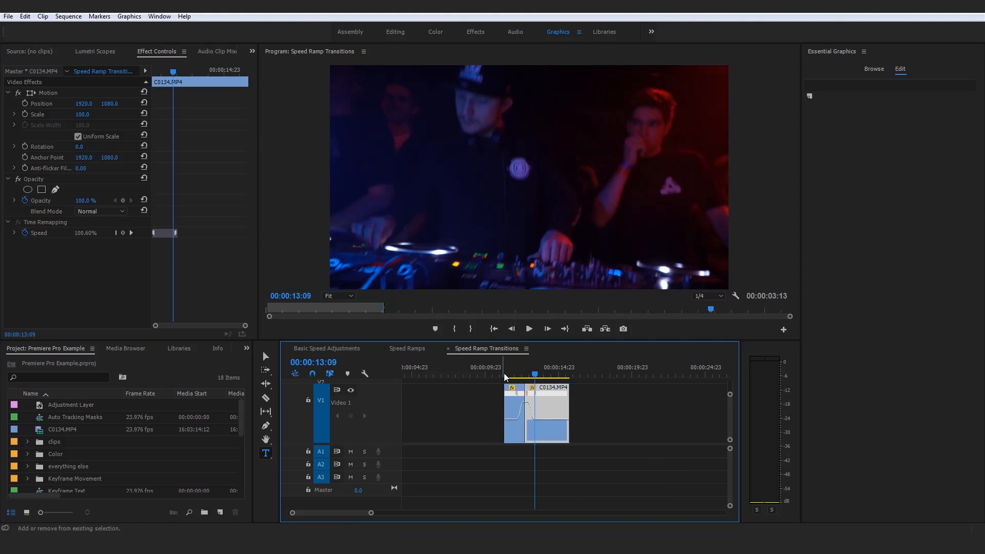
Mark an In point at 00:00:11:07 and an Out point at 00:00:15:18, then render the range between them
{"action": "left_click", "coordinate": [505, 374]}
{"action": "key", "text": "i"}
{"action": "left_click", "coordinate": [570, 374]}
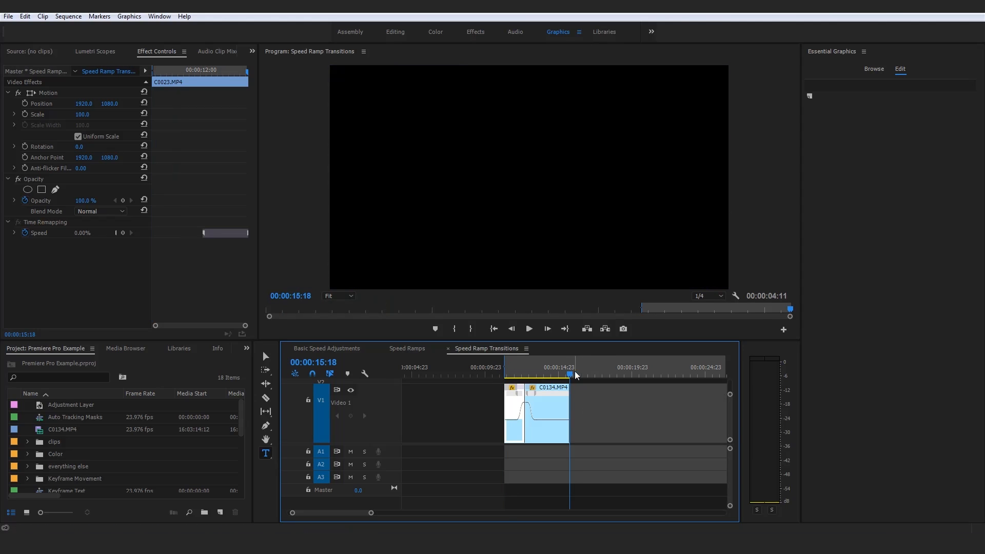
{"action": "key", "text": "o"}
{"action": "left_click", "coordinate": [506, 372]}
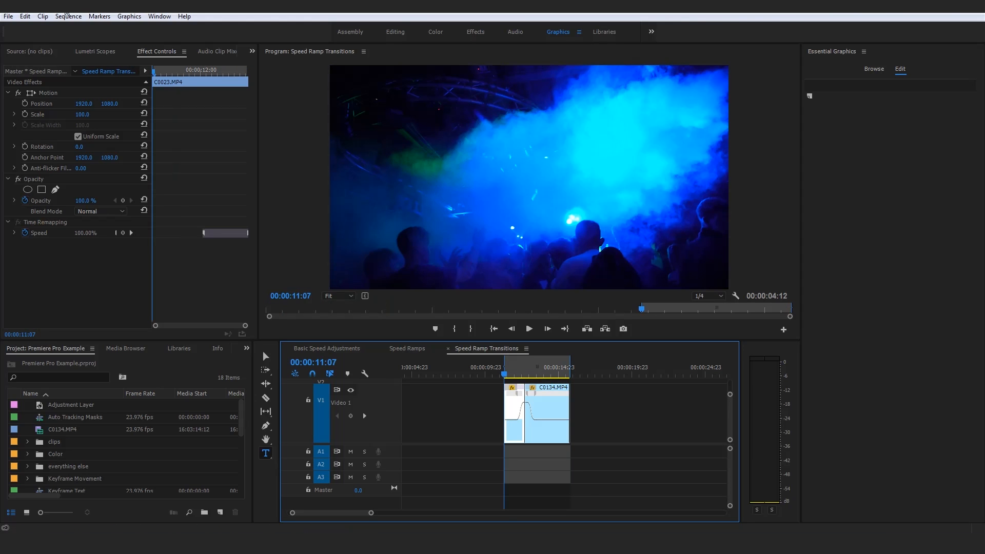
{"action": "left_click", "coordinate": [68, 16]}
{"action": "left_click", "coordinate": [128, 56]}
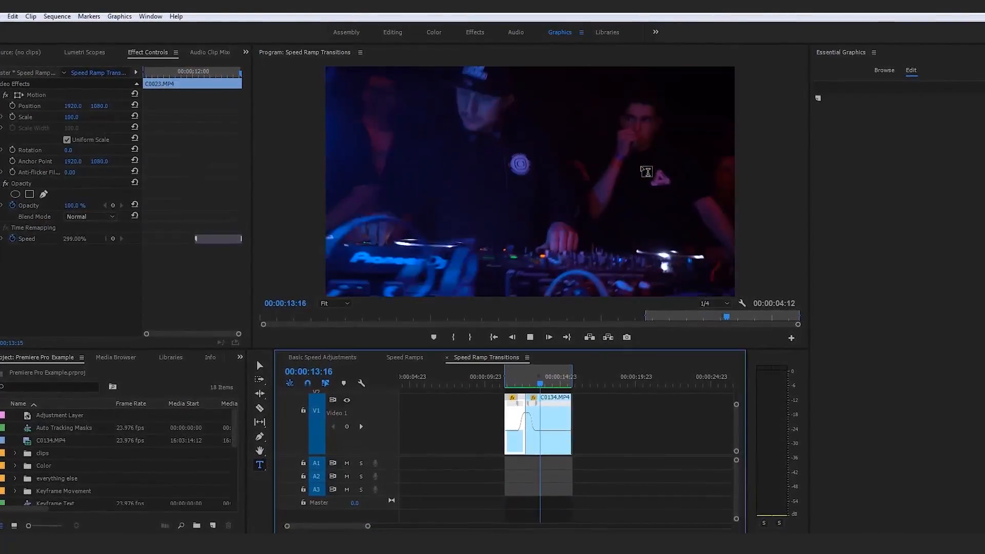
Play the rendered transition from 00:00:11:07, then review it in short bursts around the cut from 00:00:12:12
{"action": "left_click", "coordinate": [505, 389]}
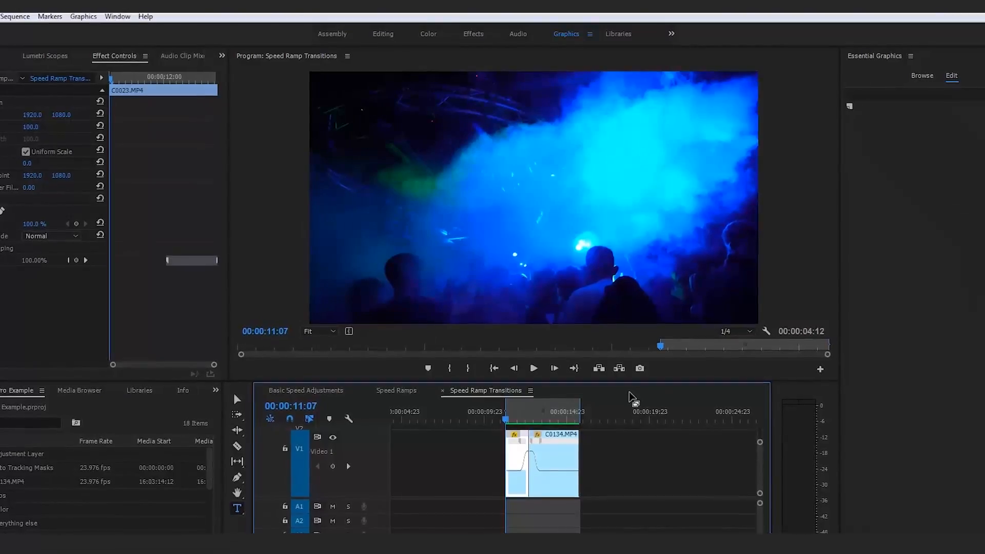
{"action": "key", "text": "space"}
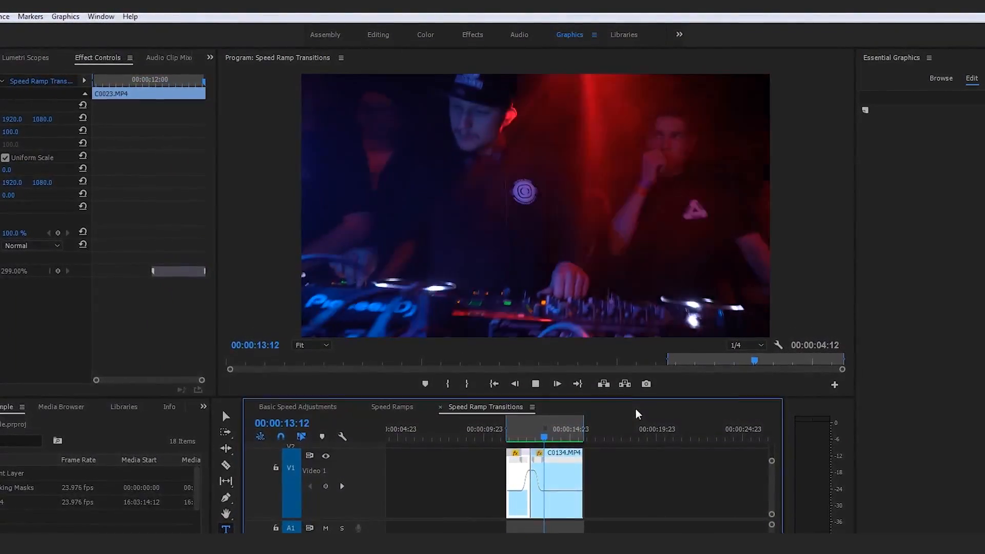
{"action": "left_click", "coordinate": [528, 429]}
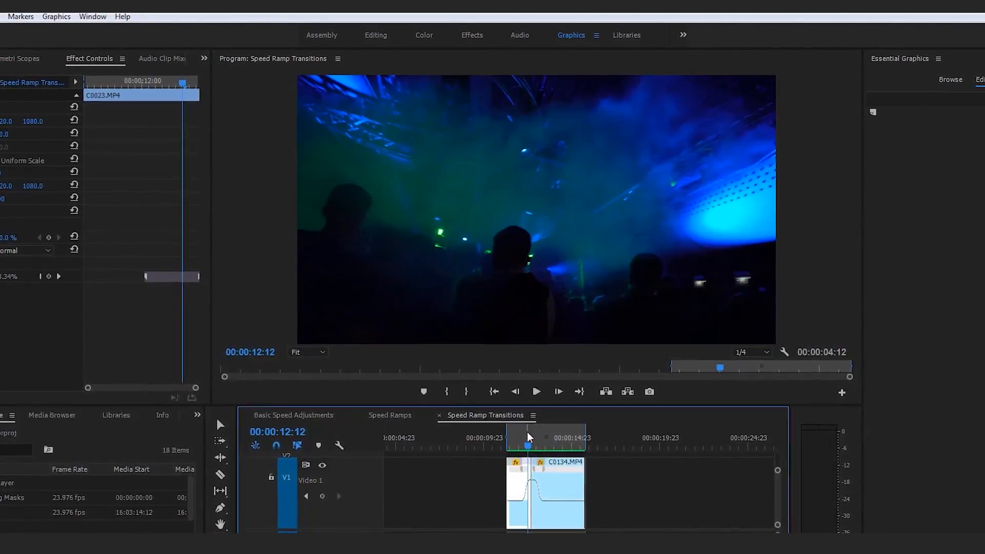
{"action": "key", "text": "space"}
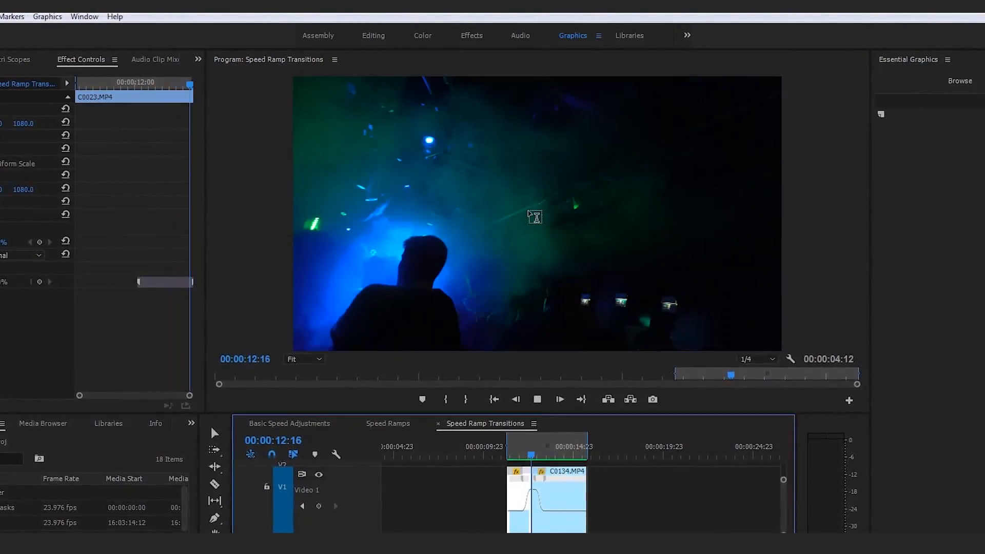
{"action": "key", "text": "space"}
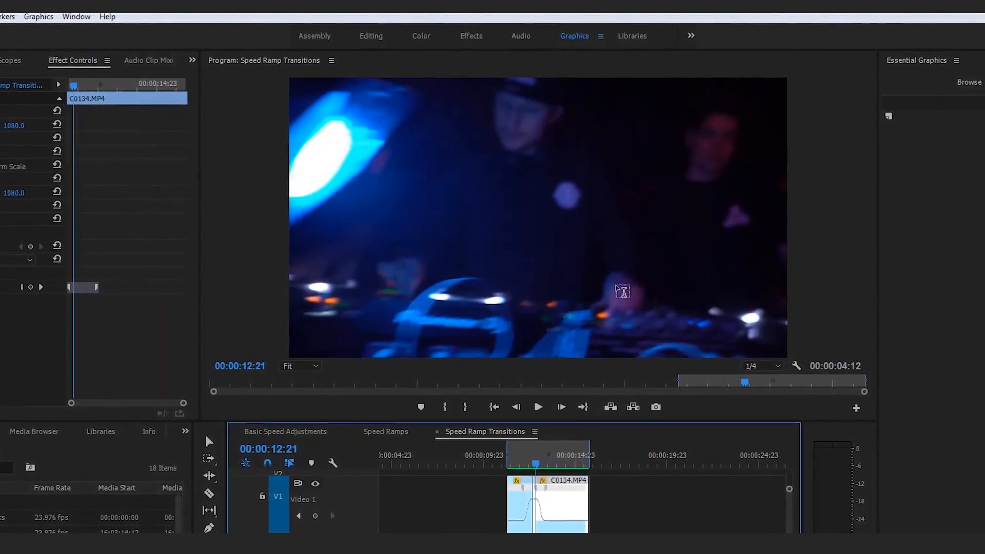
{"action": "key", "text": "space"}
{"action": "key", "text": "space"}
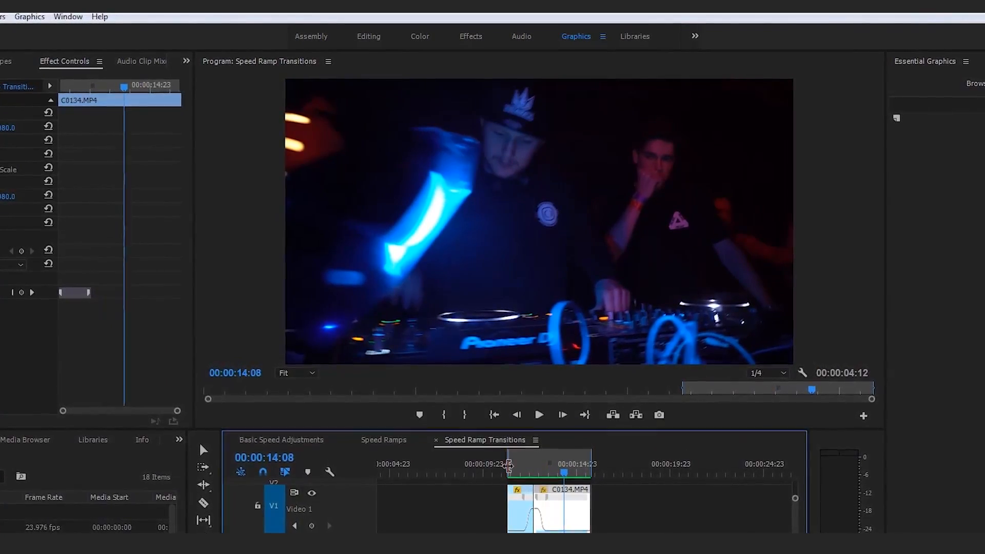
Replay the whole rendered sequence several times from its In point to judge the finished speed ramp transition
{"action": "left_click", "coordinate": [509, 470]}
{"action": "key", "text": "space"}
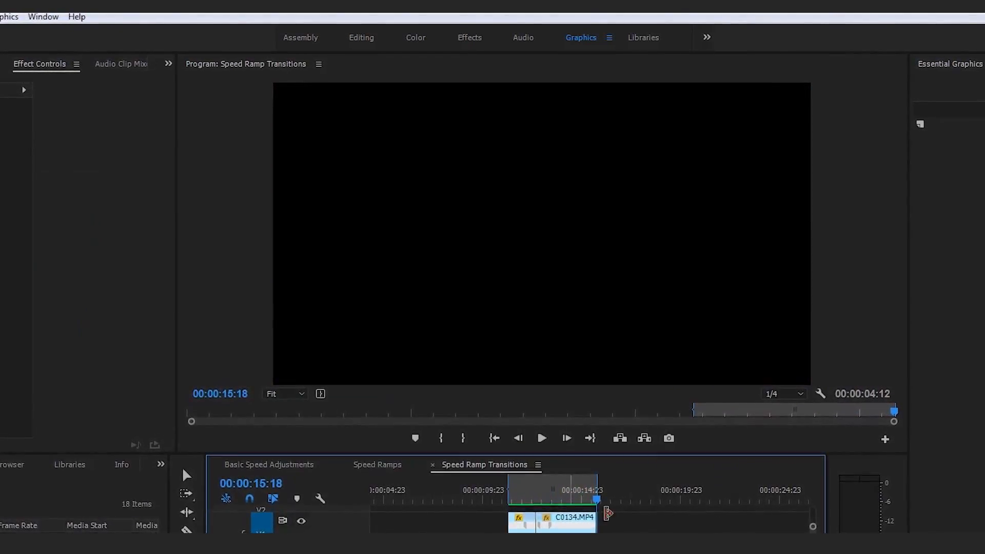
{"action": "left_click", "coordinate": [511, 498]}
{"action": "key", "text": "space"}
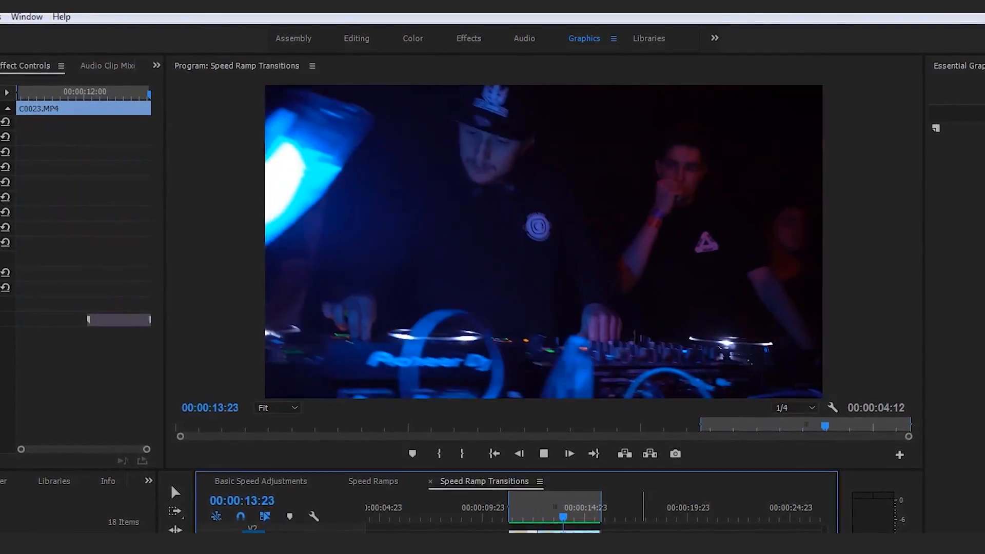
{"action": "key", "text": "shift+i"}
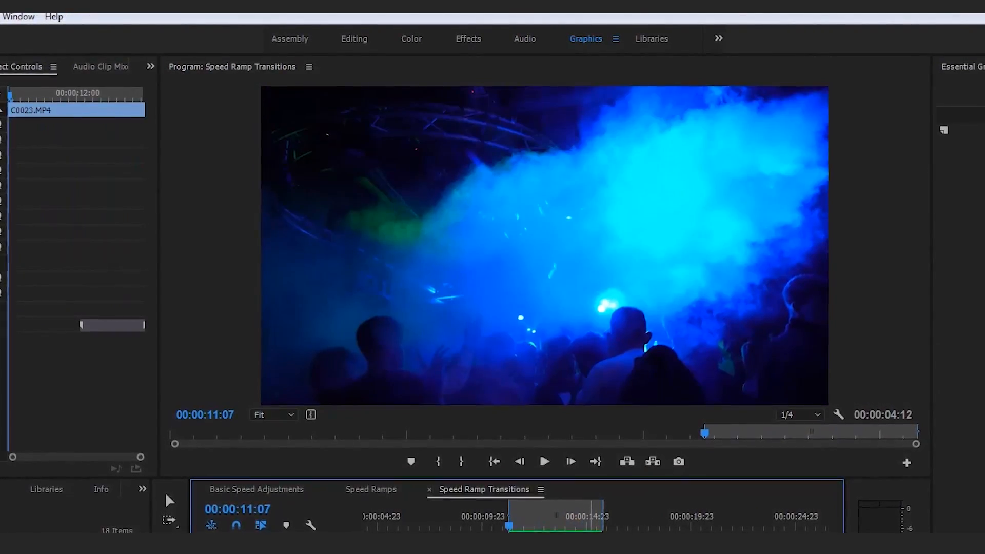
{"action": "key", "text": "space"}
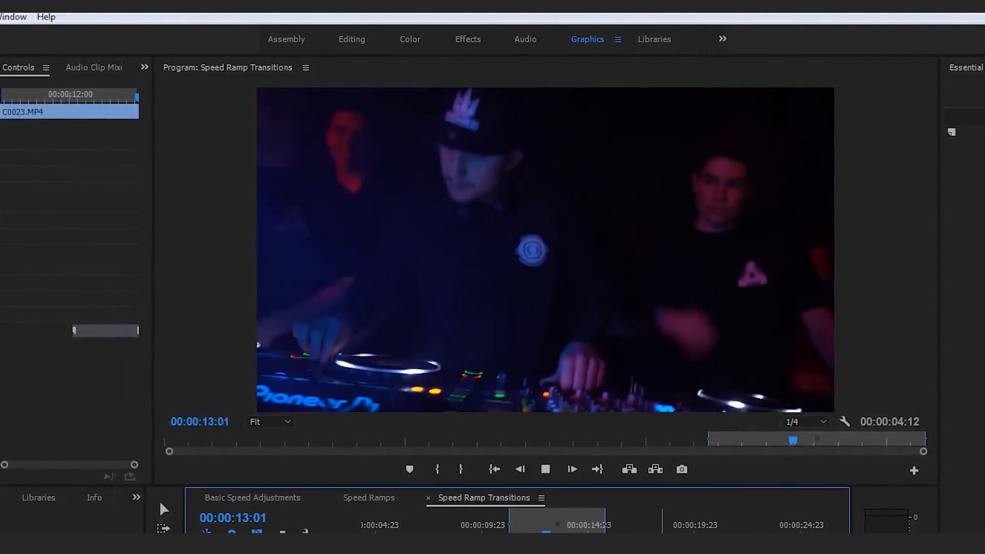